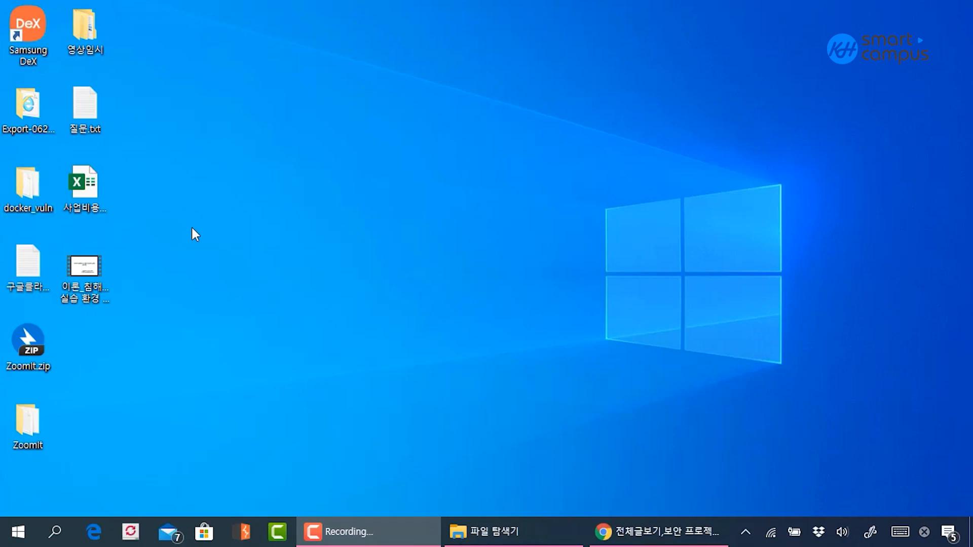
# Search Windows for "편집" and open the 비디오 편집기 (video editor) app
pyautogui.click(347, 287)
pyautogui.press('super')
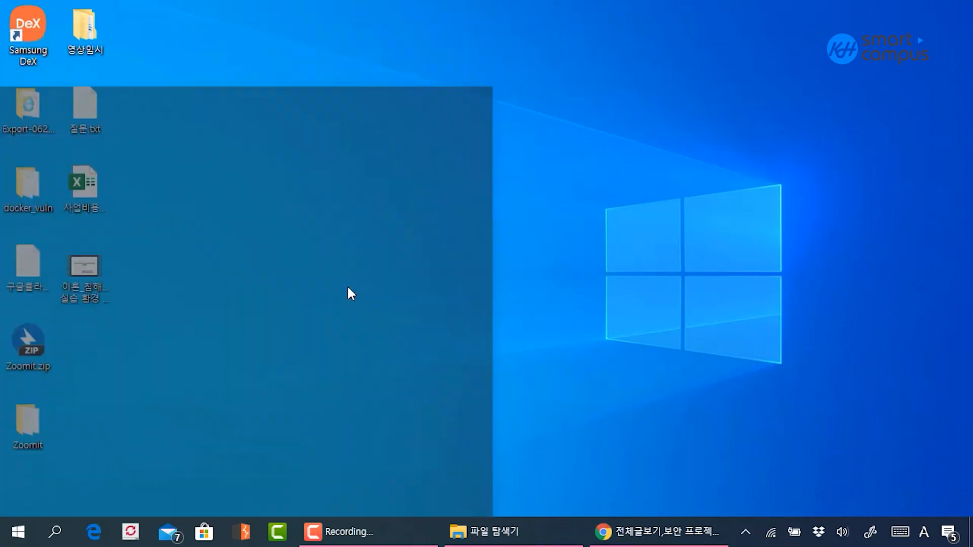
pyautogui.write('편집')
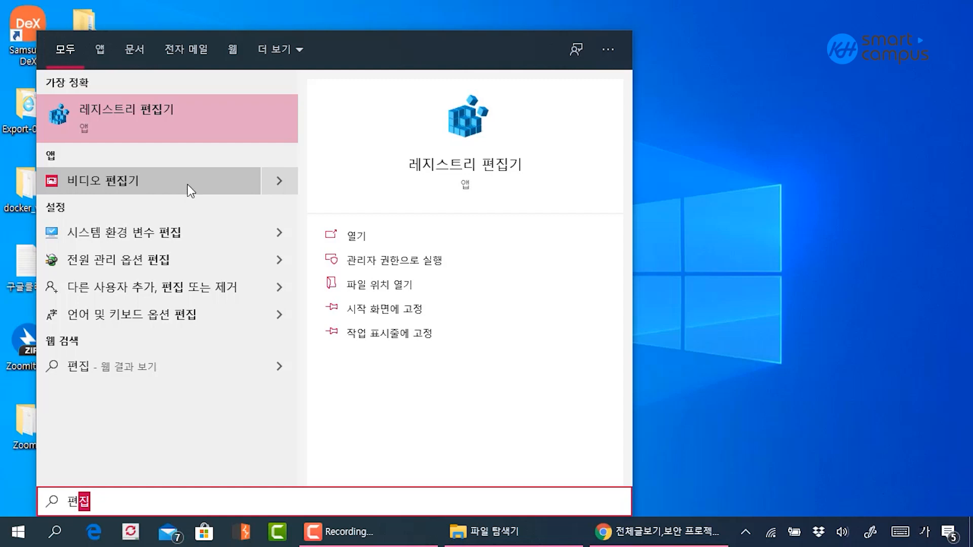
pyautogui.click(146, 189)
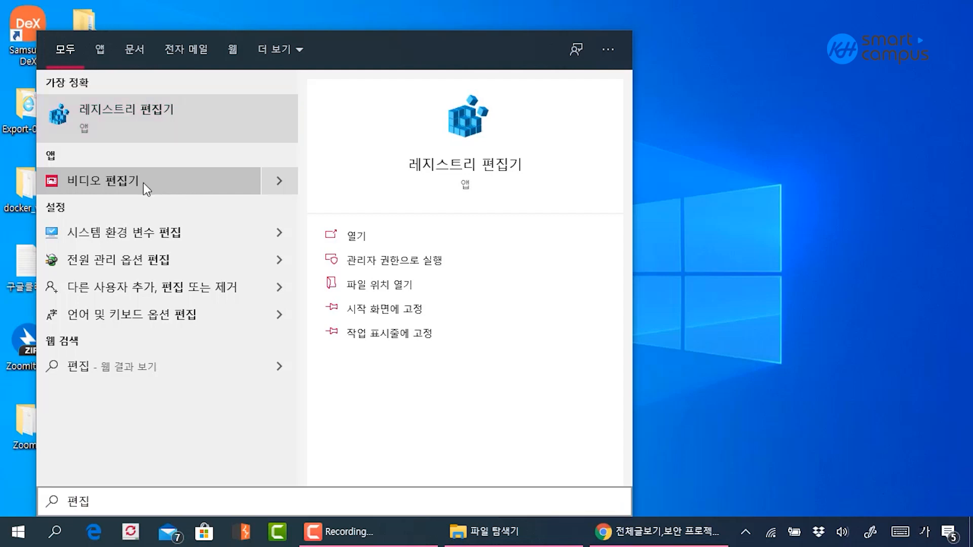
pyautogui.click(102, 178)
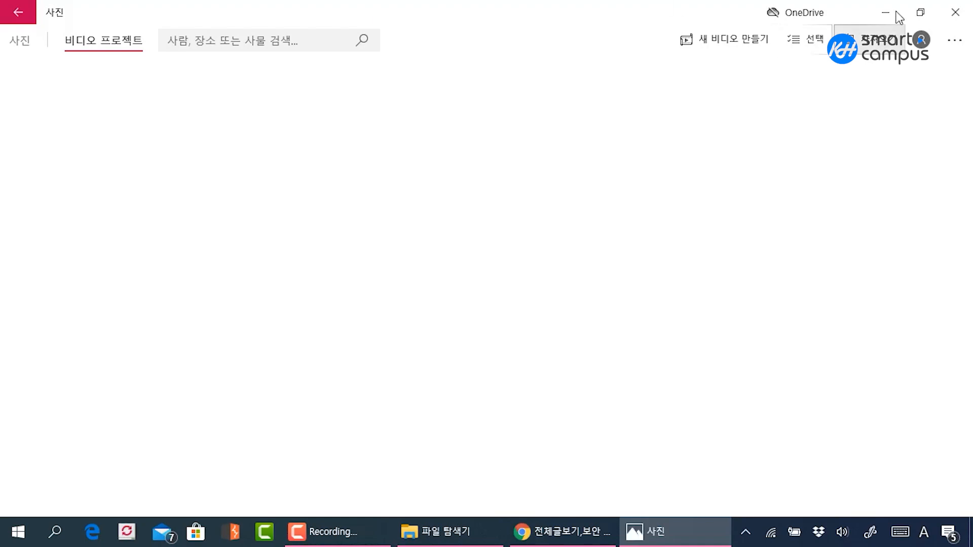
# Start a new blank video project from the video projects page
pyautogui.click(921, 12)
pyautogui.click(625, 21)
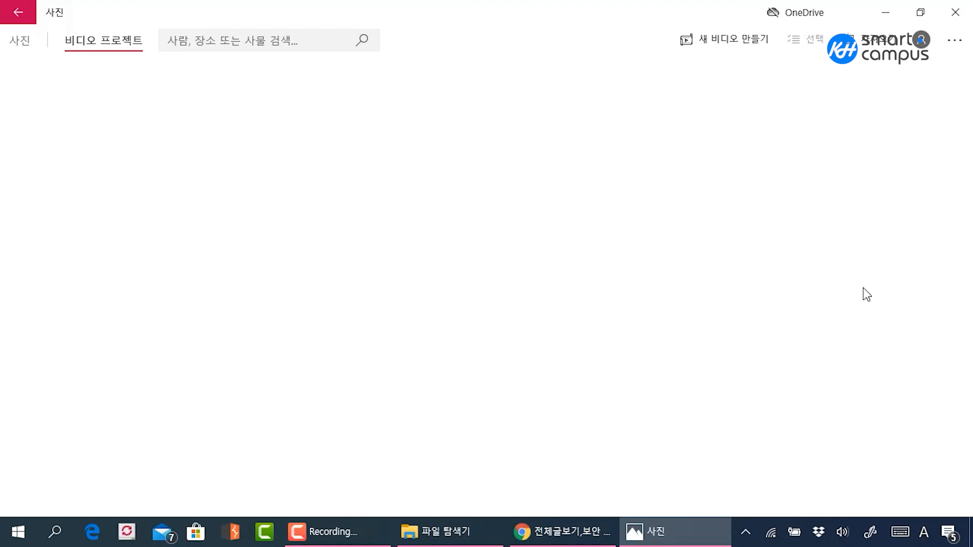
pyautogui.click(746, 45)
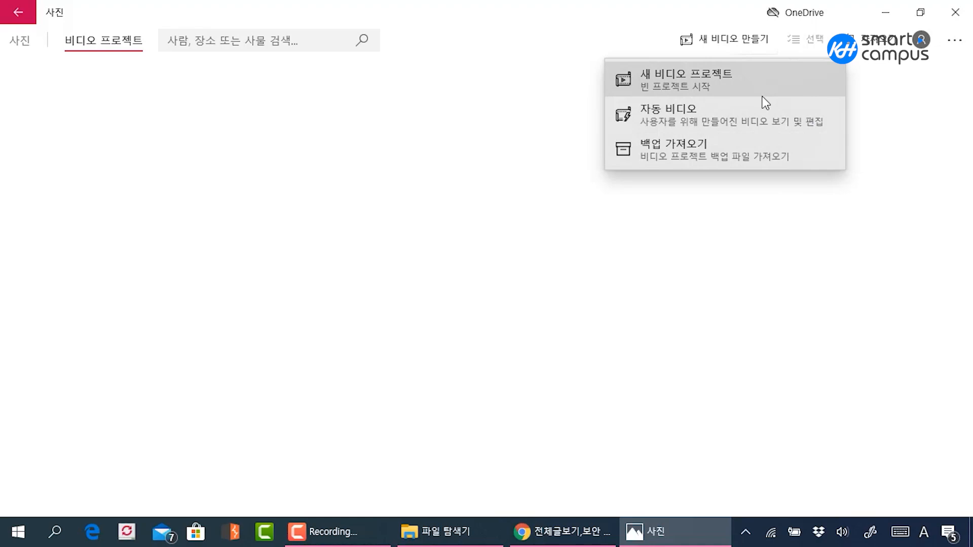
pyautogui.click(733, 77)
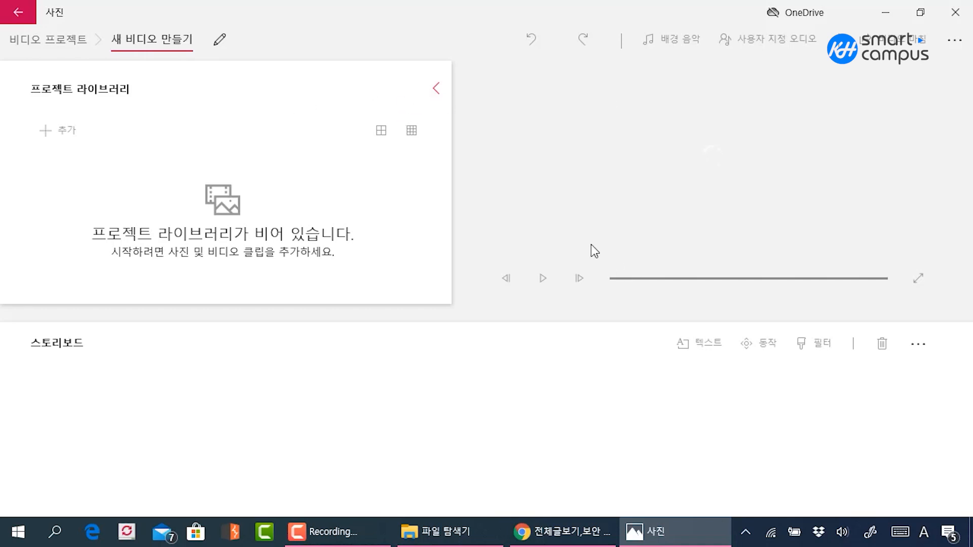
# Shrink the editor window to expose the desktop files and name the new video project 침해대응
pyautogui.moveTo(448, 16); pyautogui.dragTo(583, 21)
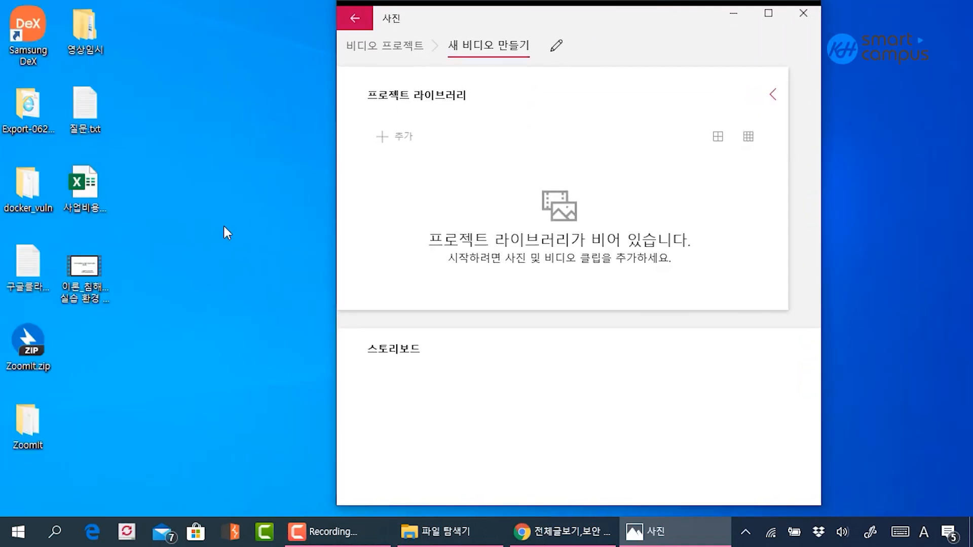
pyautogui.click(107, 264)
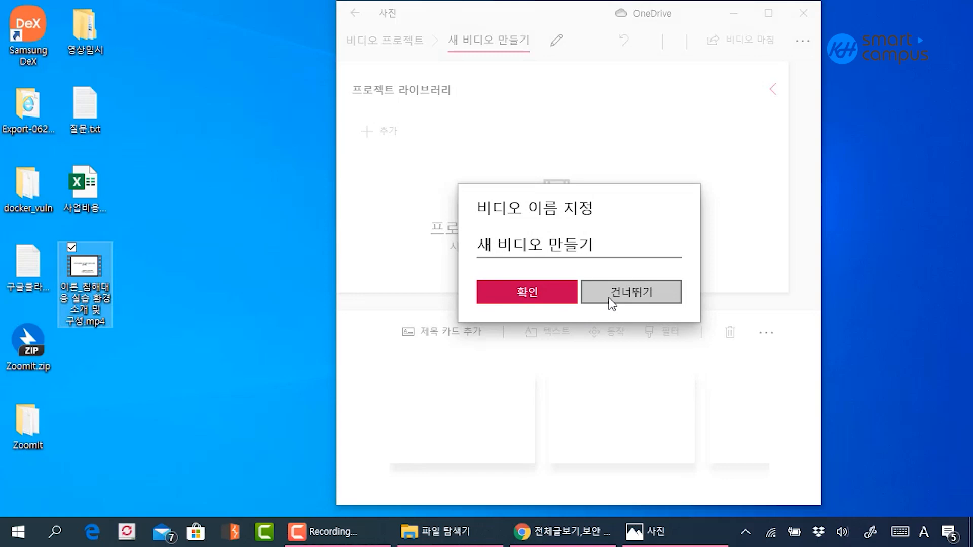
pyautogui.moveTo(594, 245); pyautogui.dragTo(448, 250)
pyautogui.write('d')
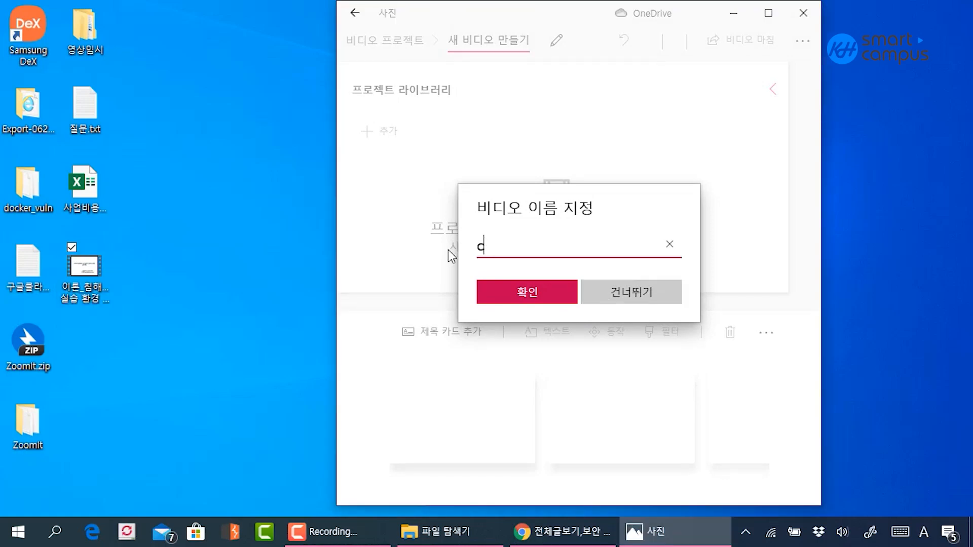
pyautogui.press('BackSpace')
pyautogui.press('Hangul')
pyautogui.write('침해대응')
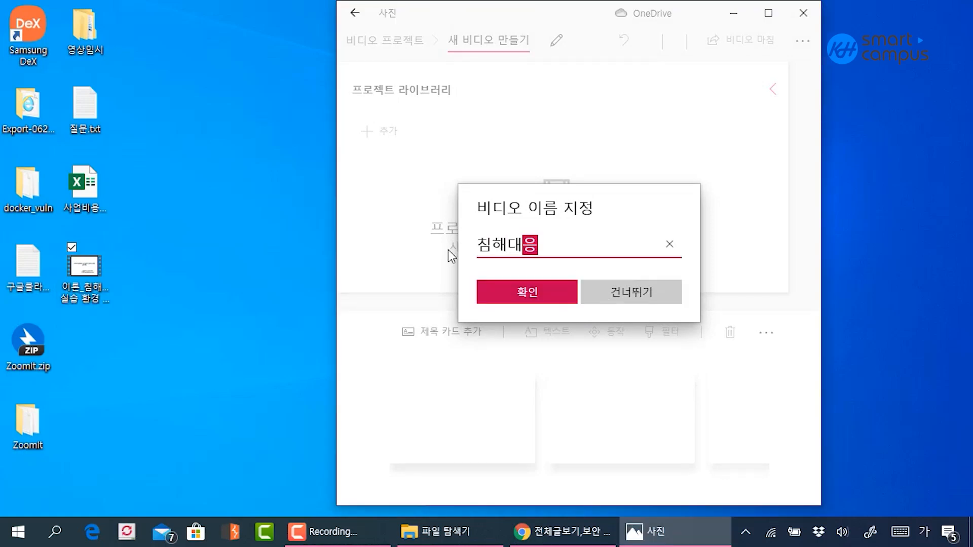
pyautogui.click(516, 293)
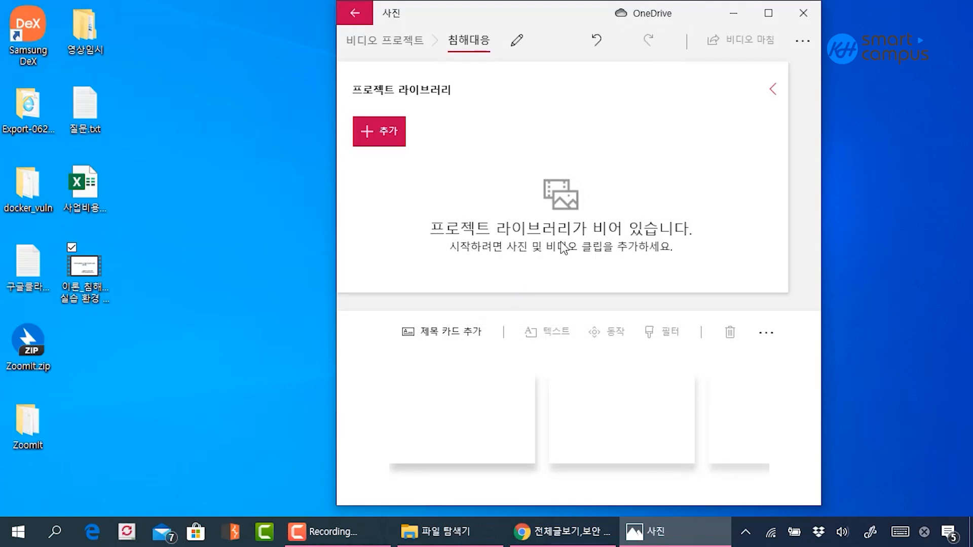
# Add the desktop video 이론_침해대응 실습 환경 소개 및 구성.mp4 to the project library and return the editor to full screen
pyautogui.moveTo(824, 69); pyautogui.dragTo(935, 71)
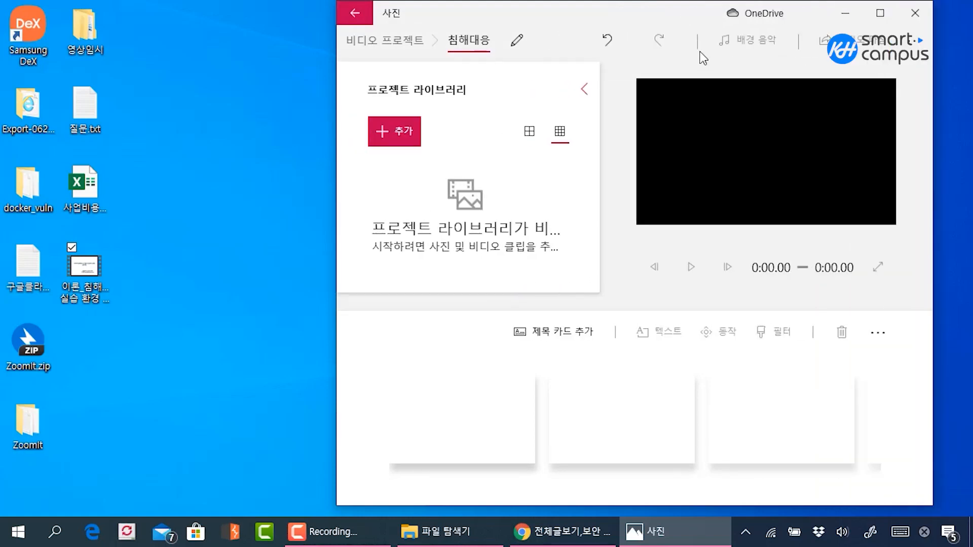
pyautogui.moveTo(645, 23); pyautogui.dragTo(487, 21)
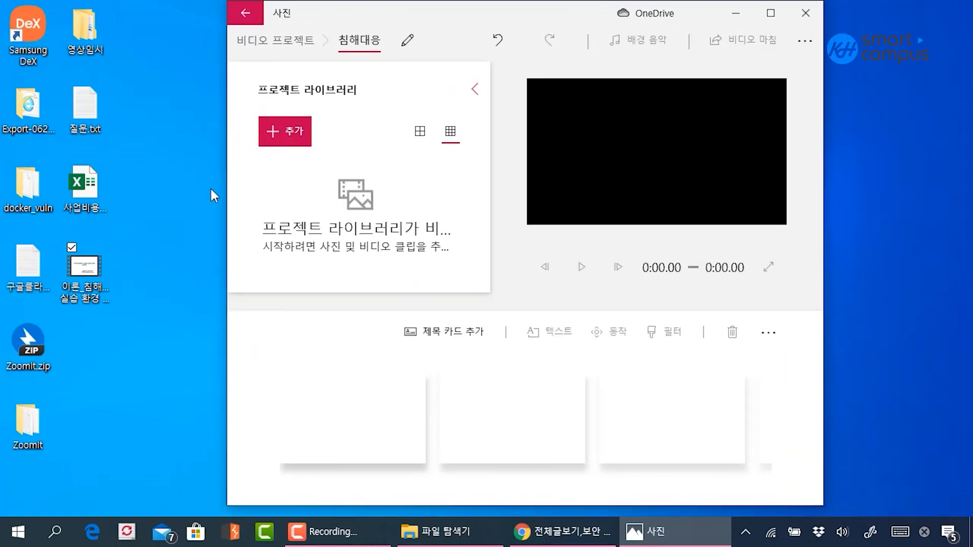
pyautogui.click(770, 12)
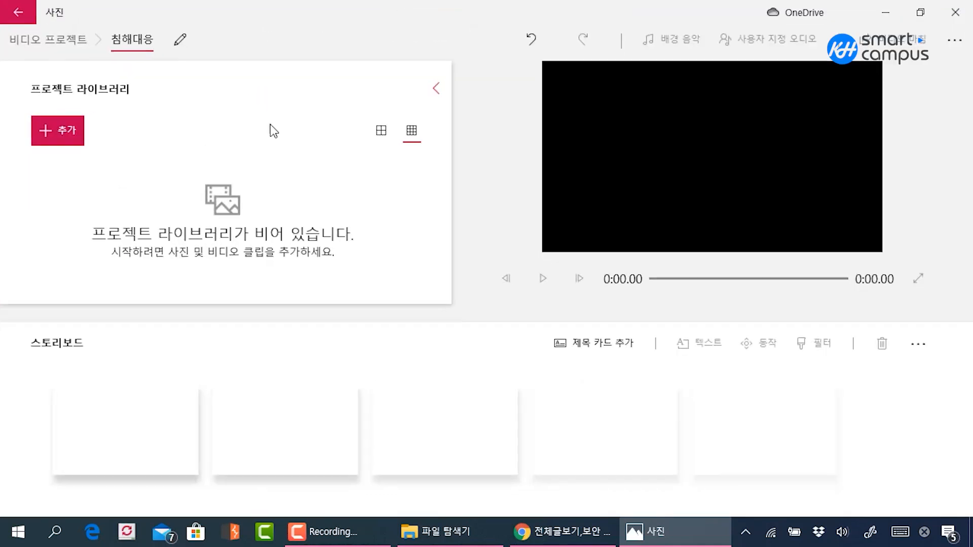
pyautogui.click(920, 12)
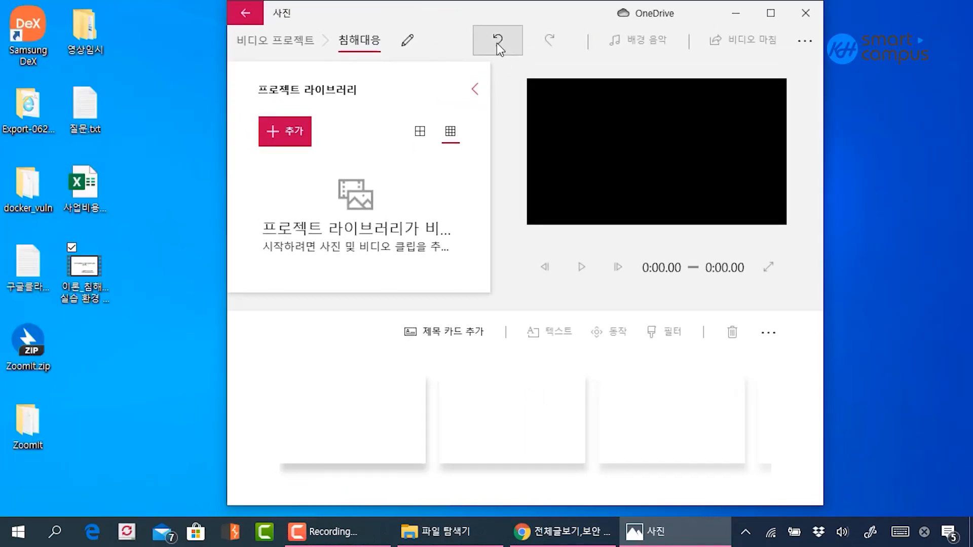
pyautogui.moveTo(81, 274); pyautogui.dragTo(424, 201)
pyautogui.click(820, 12)
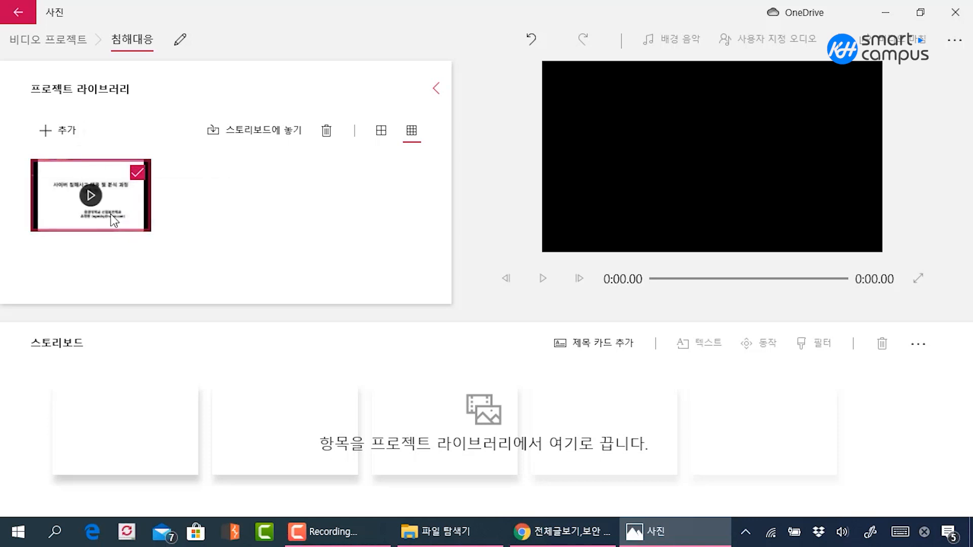
# Place the library video on the storyboard and add a title card in front of it
pyautogui.moveTo(110, 213); pyautogui.dragTo(164, 448)
pyautogui.click(413, 223)
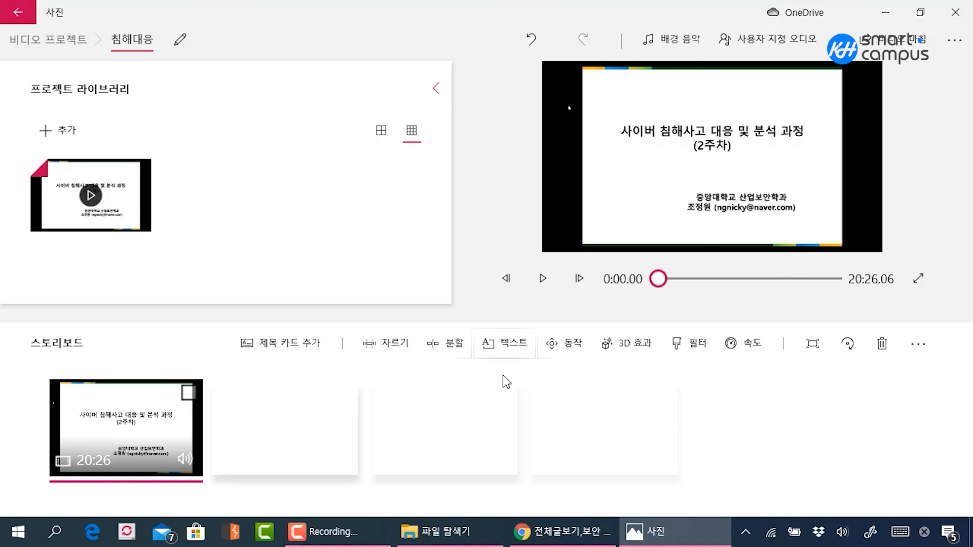
pyautogui.click(305, 352)
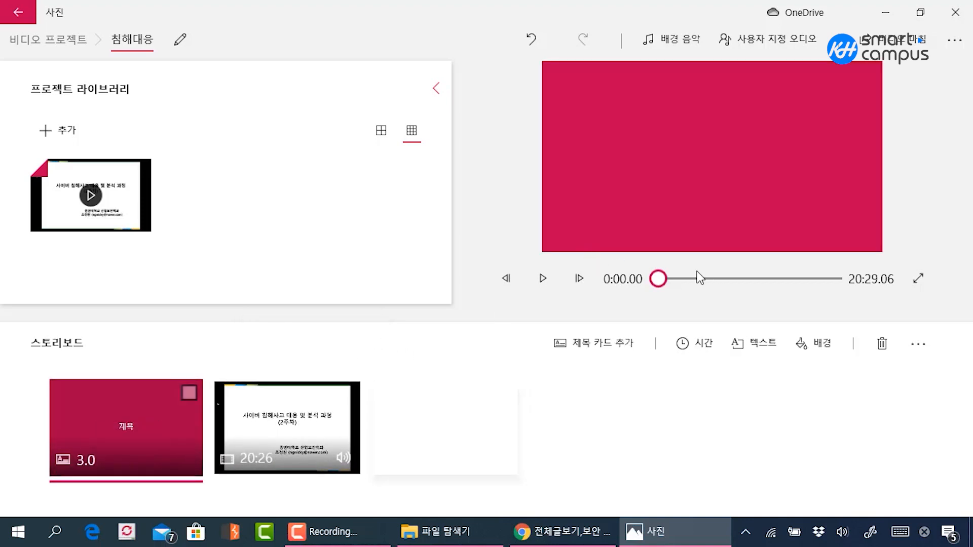
# Play the storyboard preview through the title card into the start of the video clip, then pause
pyautogui.click(538, 275)
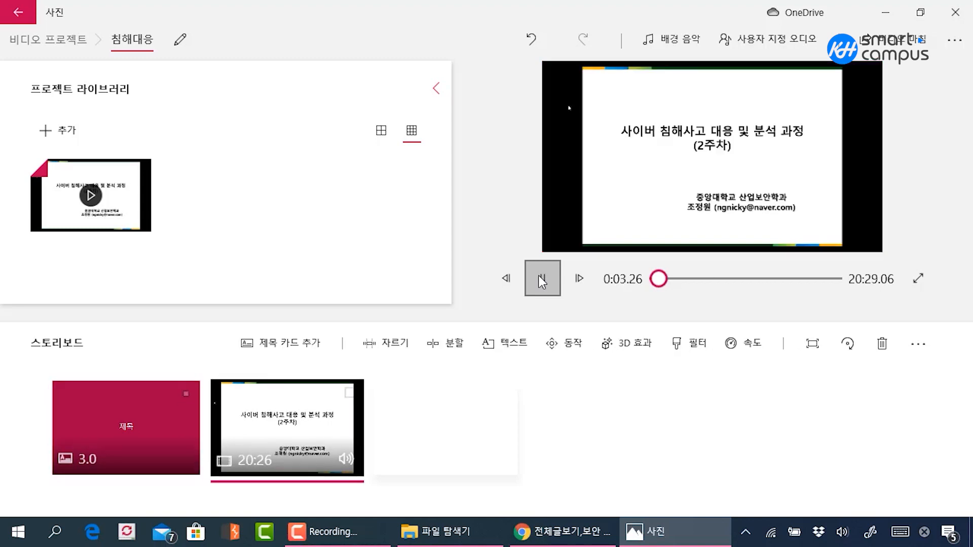
pyautogui.click(538, 275)
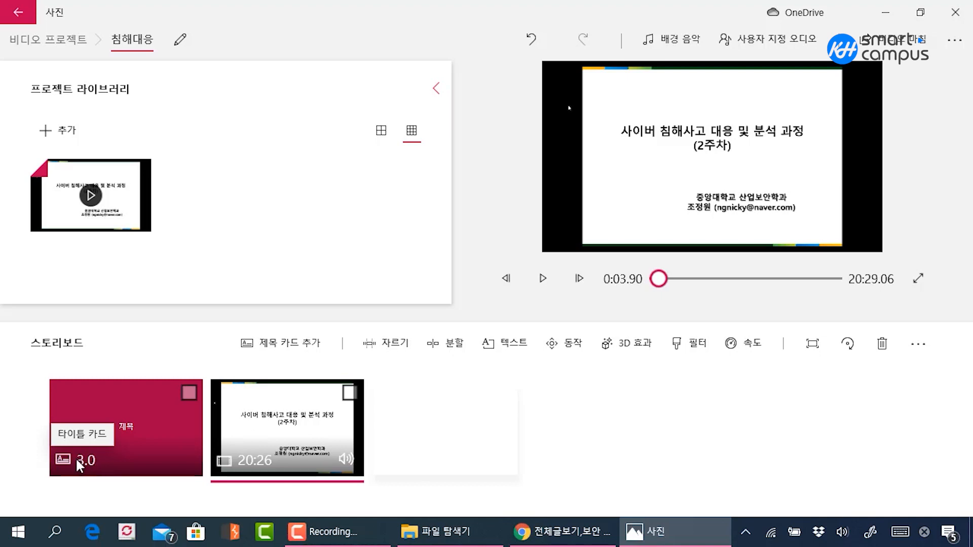
# Select the title card and set its text to 침해대응 분석 과정
pyautogui.click(156, 418)
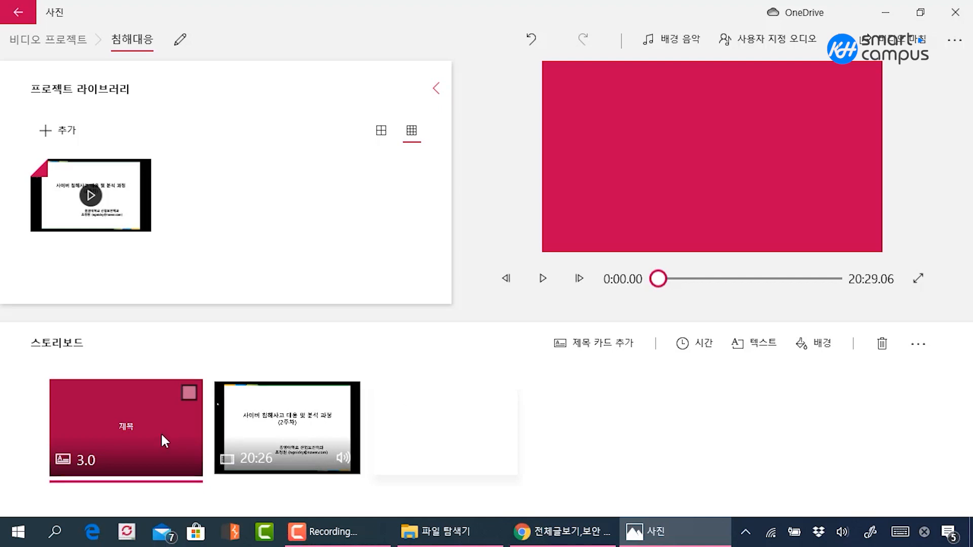
pyautogui.click(189, 393)
pyautogui.rightClick(163, 404)
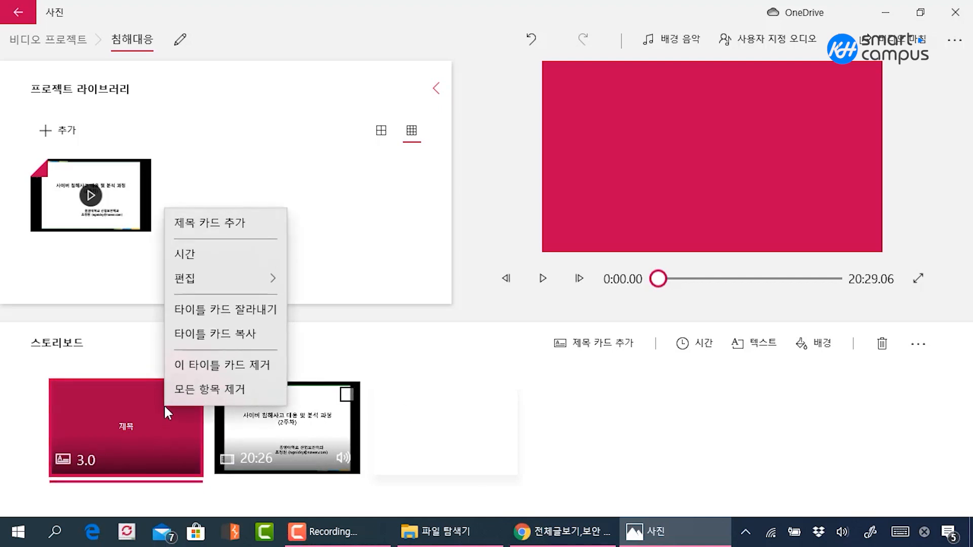
pyautogui.moveTo(232, 275)
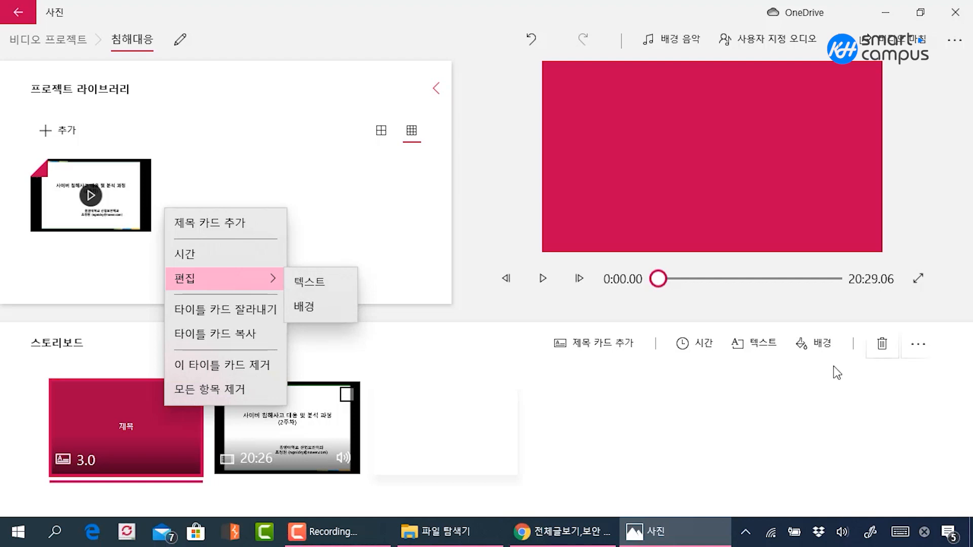
pyautogui.click(764, 353)
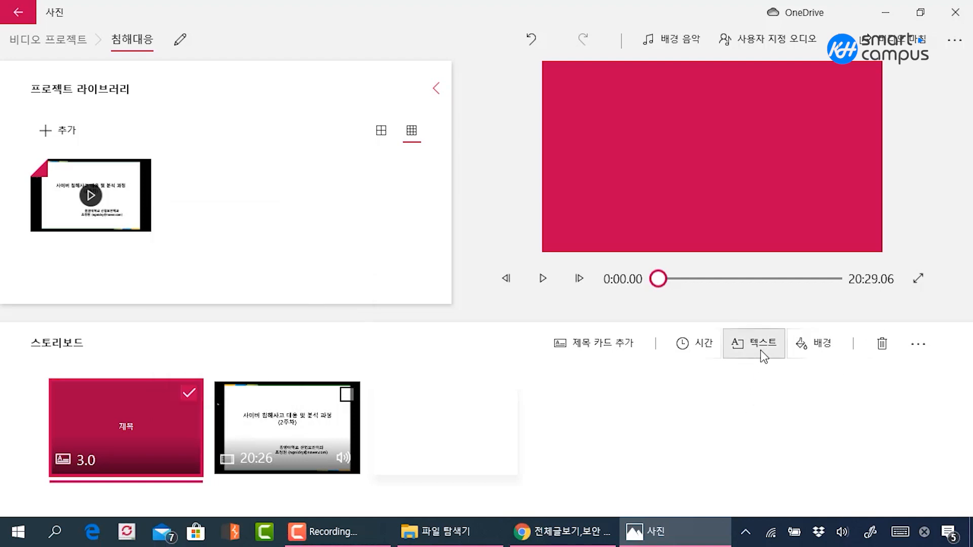
pyautogui.rightClick(190, 419)
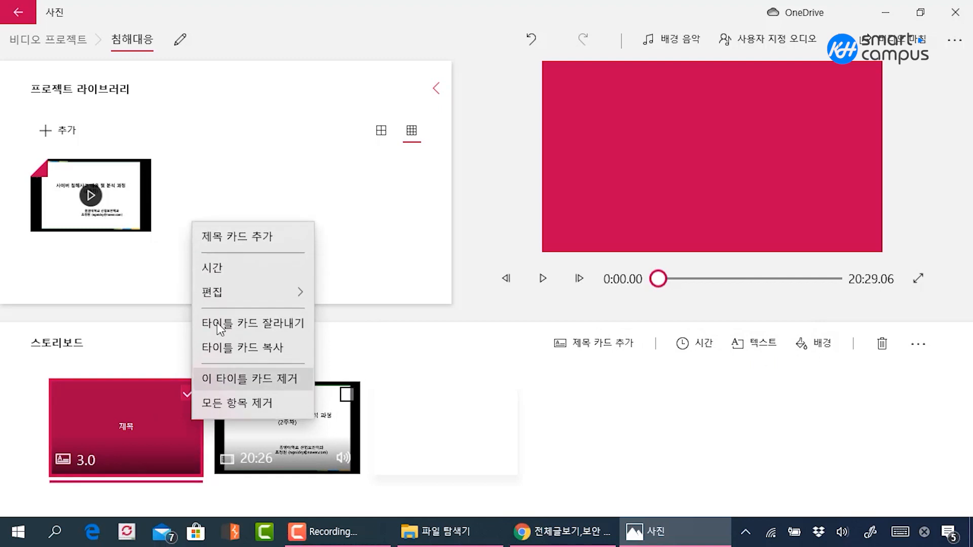
pyautogui.click(636, 418)
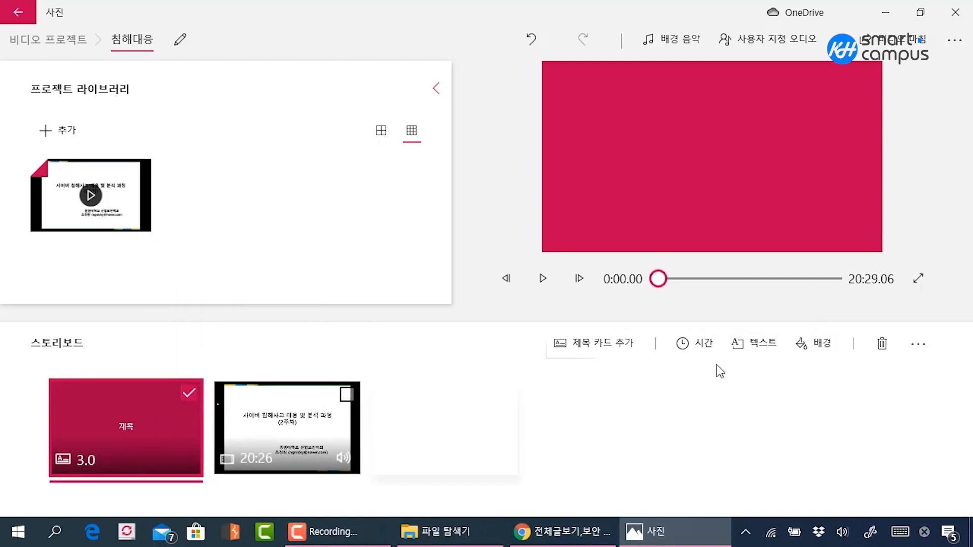
pyautogui.click(770, 347)
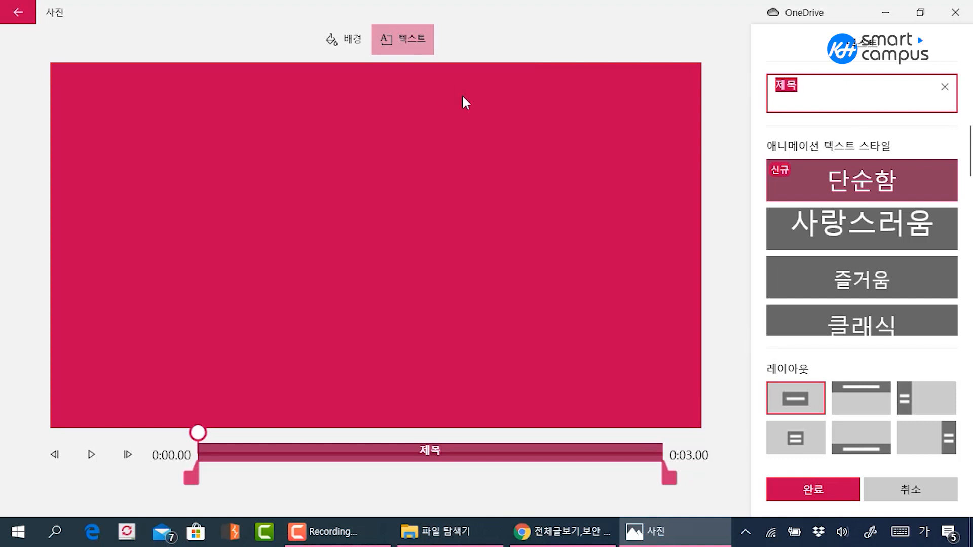
pyautogui.write('침해')
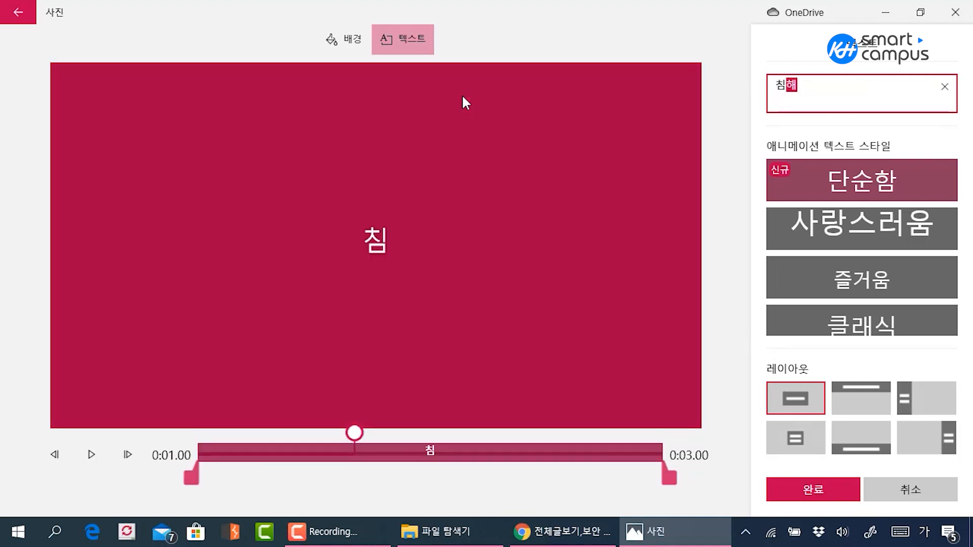
pyautogui.write('대응 분석 과')
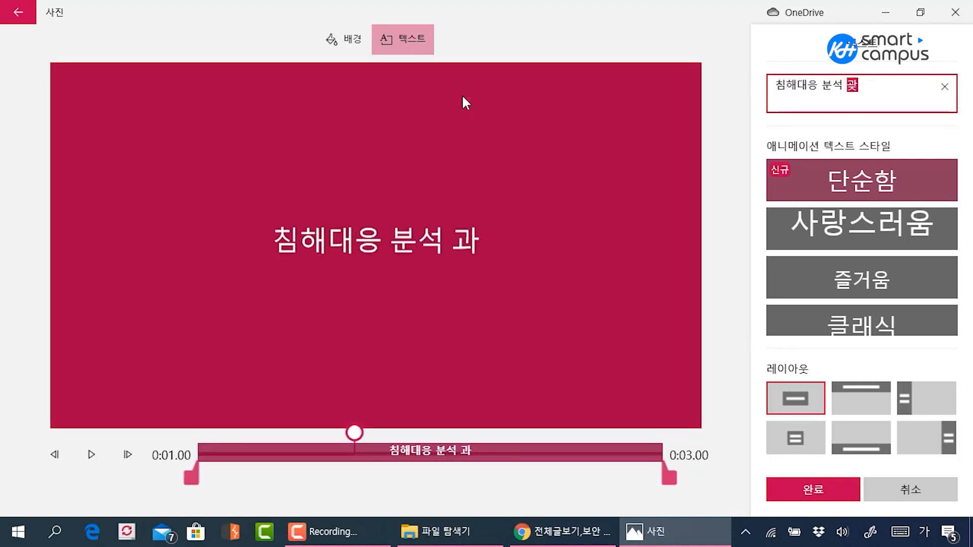
pyautogui.write('정')
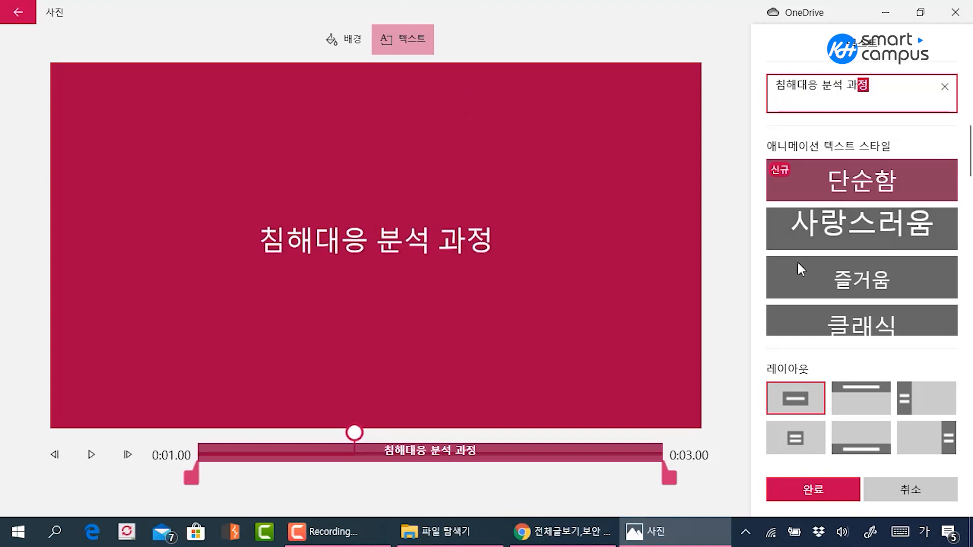
# Try the 사랑스러움, 즐거움, 클래식 and 모험 animated text styles on the title card and browse the remaining styles
pyautogui.click(806, 230)
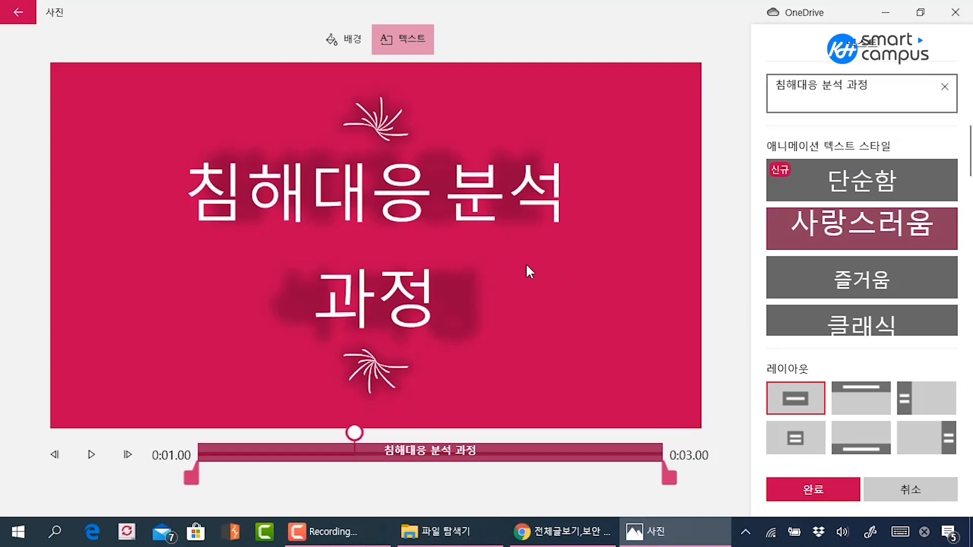
pyautogui.click(820, 280)
pyautogui.scroll(-1, 883, 281)
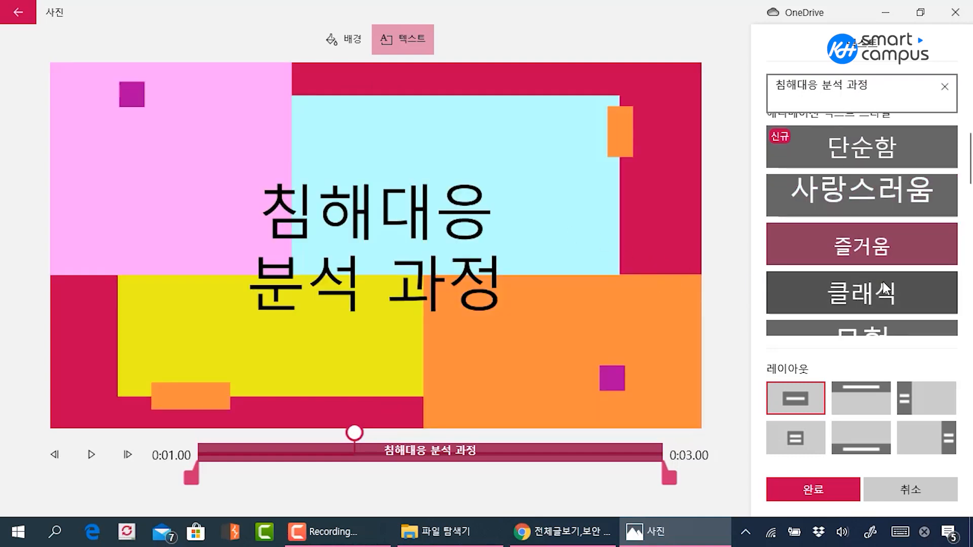
pyautogui.click(872, 293)
pyautogui.scroll(-1, 872, 293)
pyautogui.click(876, 273)
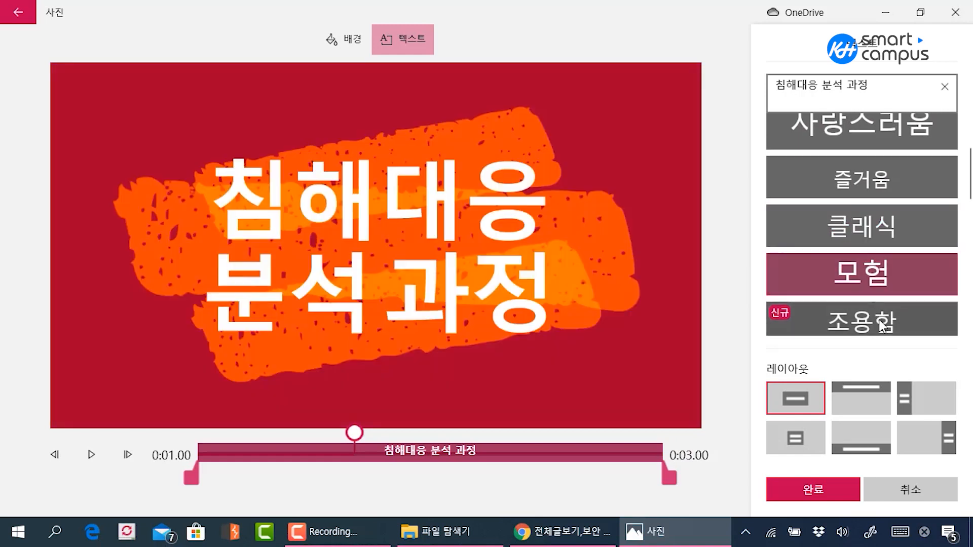
pyautogui.click(879, 319)
pyautogui.click(886, 273)
pyautogui.scroll(-2, 825, 269)
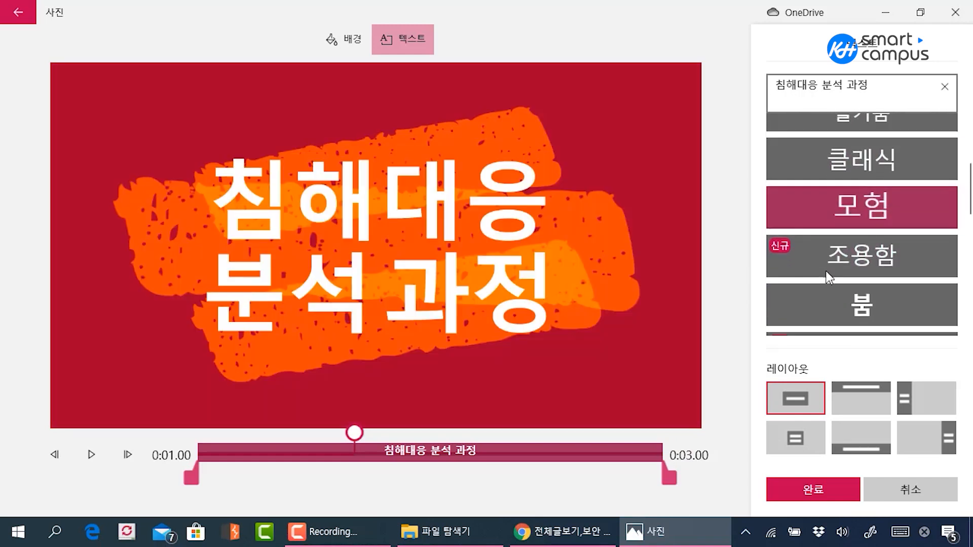
pyautogui.scroll(-7, 825, 269)
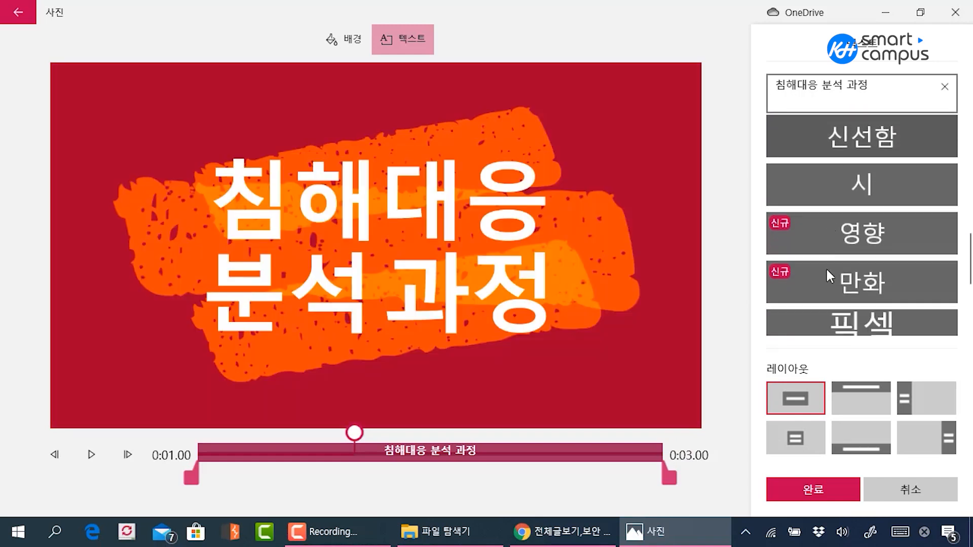
pyautogui.scroll(5, 826, 269)
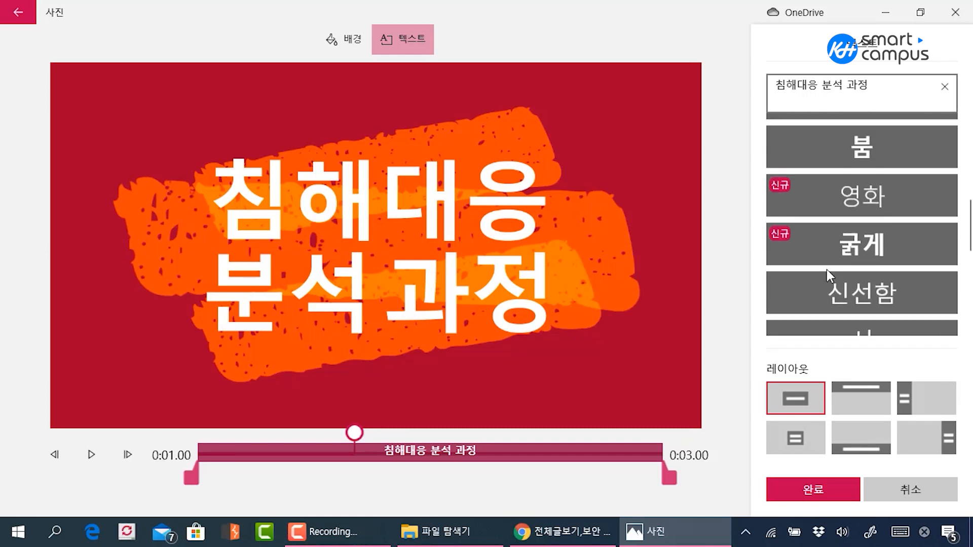
# Try the left, top, second title, bottom and right text layouts on the title card, ending on the first centred layout
pyautogui.click(912, 398)
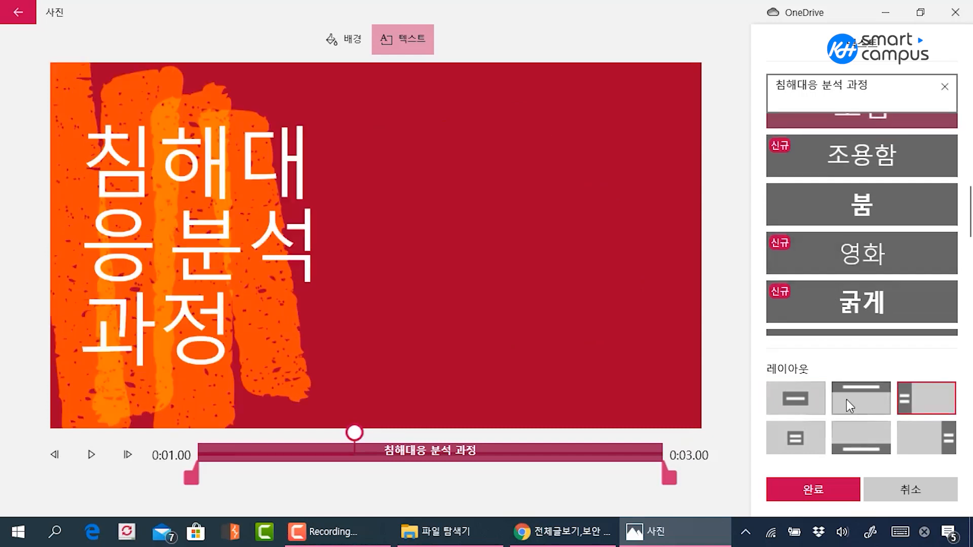
pyautogui.click(847, 401)
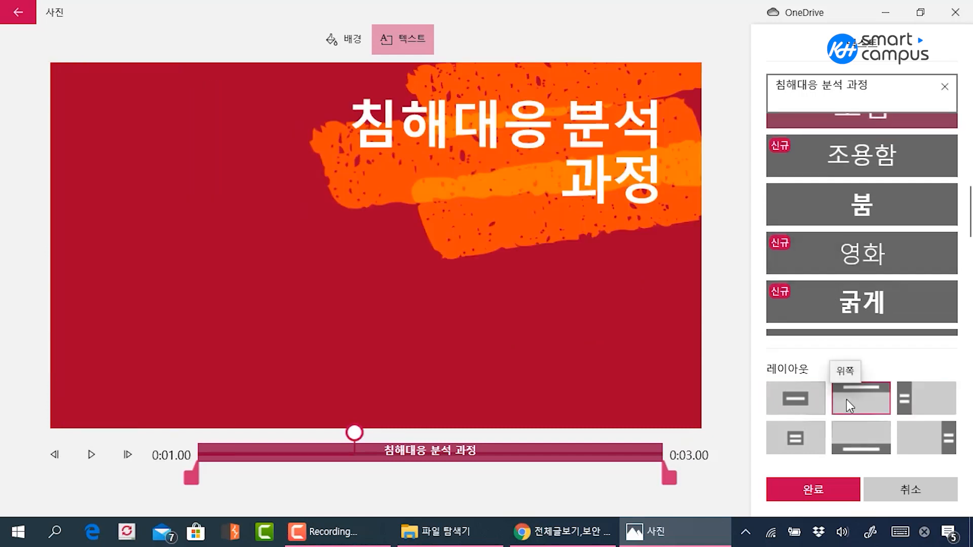
pyautogui.click(812, 436)
pyautogui.click(847, 439)
pyautogui.click(935, 435)
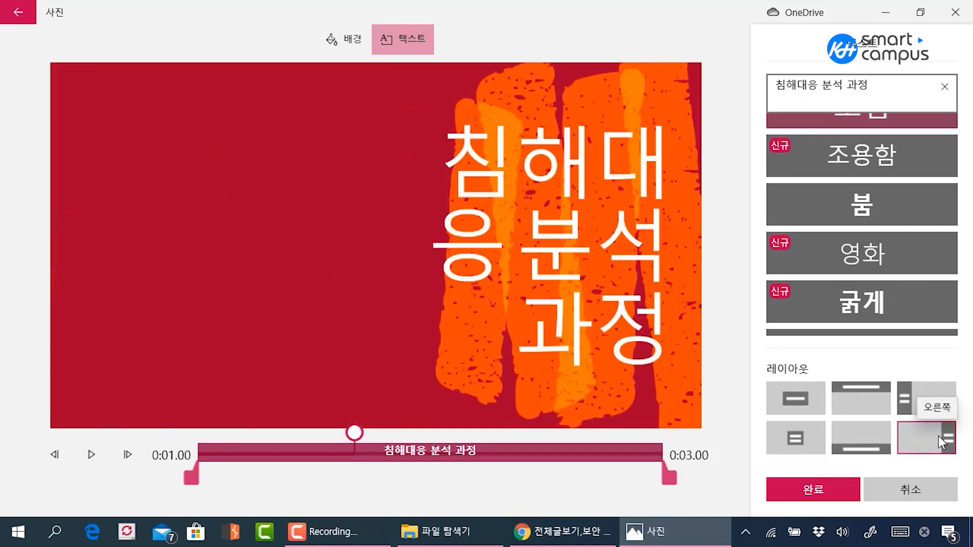
pyautogui.click(865, 435)
pyautogui.click(866, 400)
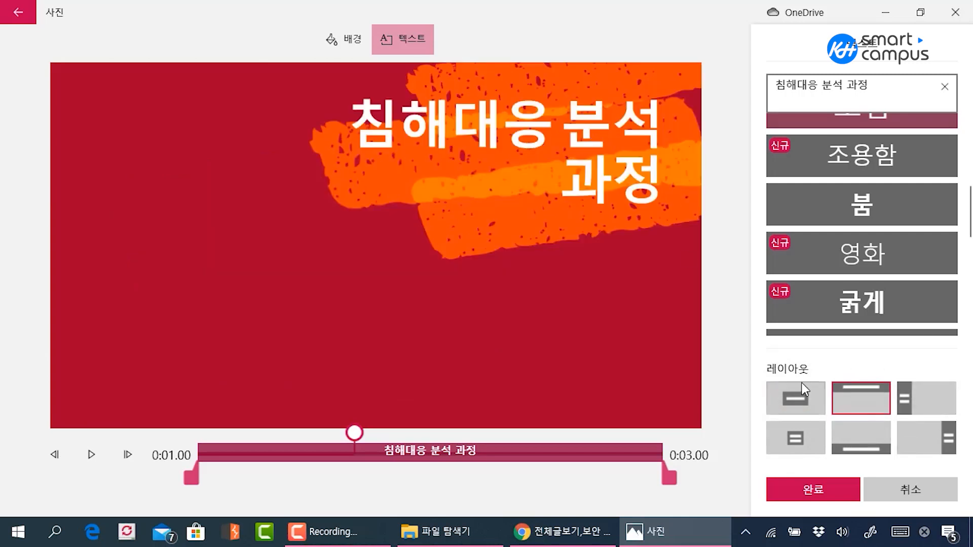
pyautogui.click(783, 409)
# Try the 굵게, 붐, 조용함 and 영화 animated text styles on the title card
pyautogui.click(835, 303)
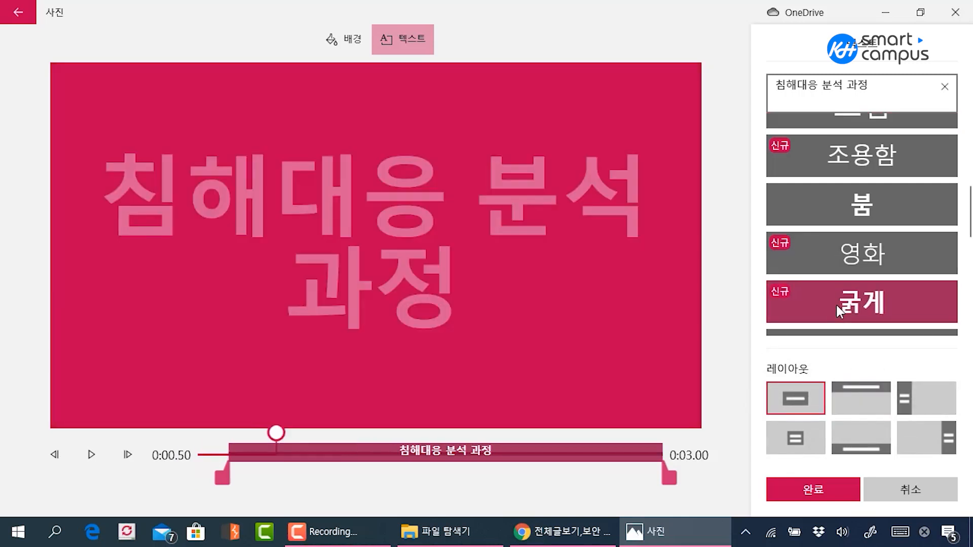
pyautogui.click(853, 205)
pyautogui.click(855, 171)
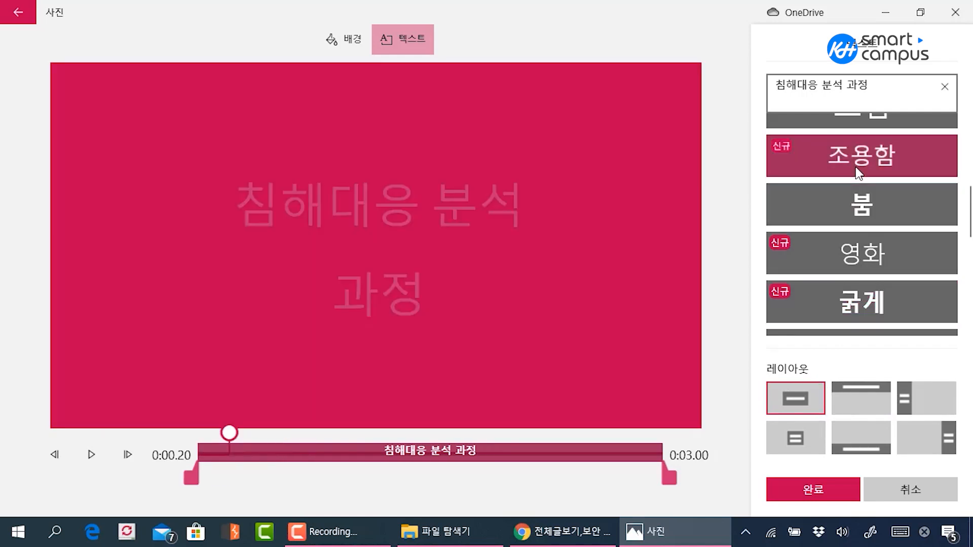
pyautogui.click(861, 254)
pyautogui.click(868, 300)
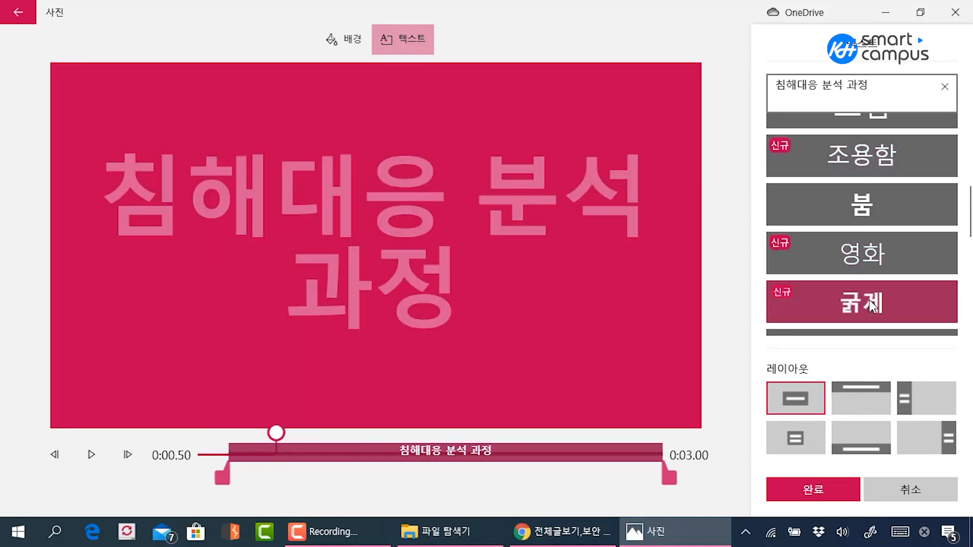
pyautogui.scroll(2, 853, 229)
# Compare the 모험 and 클래식 text styles, apply 모험 to the title card and save the text edits
pyautogui.click(862, 173)
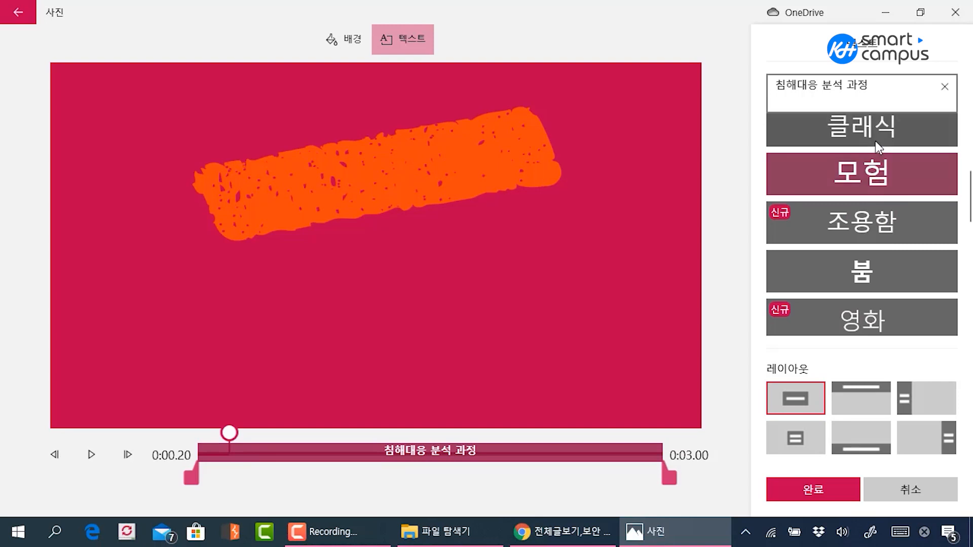
pyautogui.click(874, 141)
pyautogui.click(872, 172)
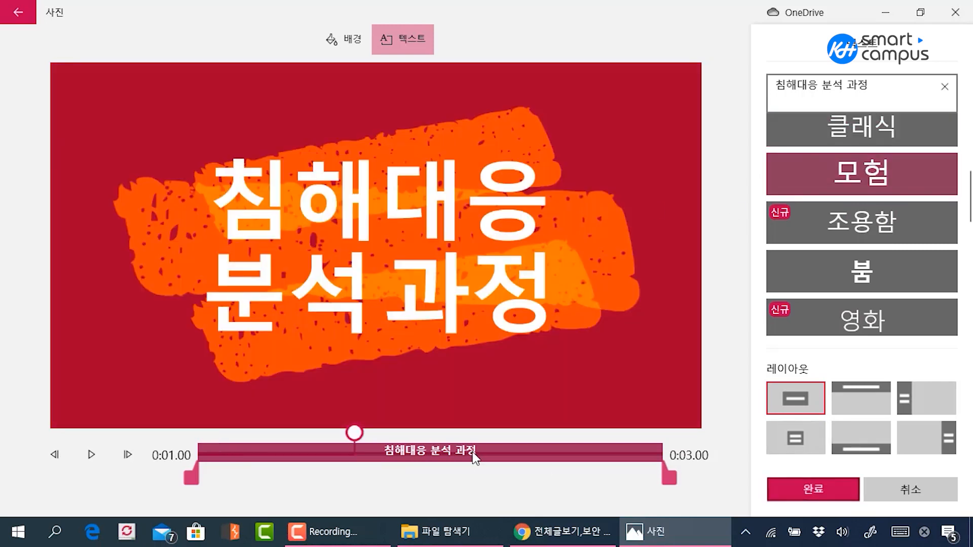
pyautogui.click(813, 489)
# Preview the restyled title card into the start of the lecture video, pause, and return to the title card
pyautogui.click(533, 281)
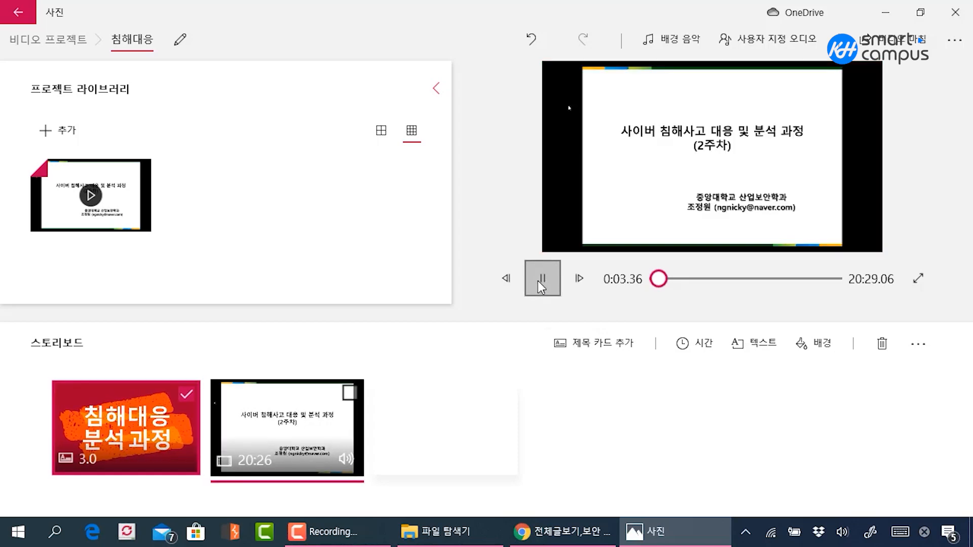
pyautogui.click(537, 281)
pyautogui.click(178, 434)
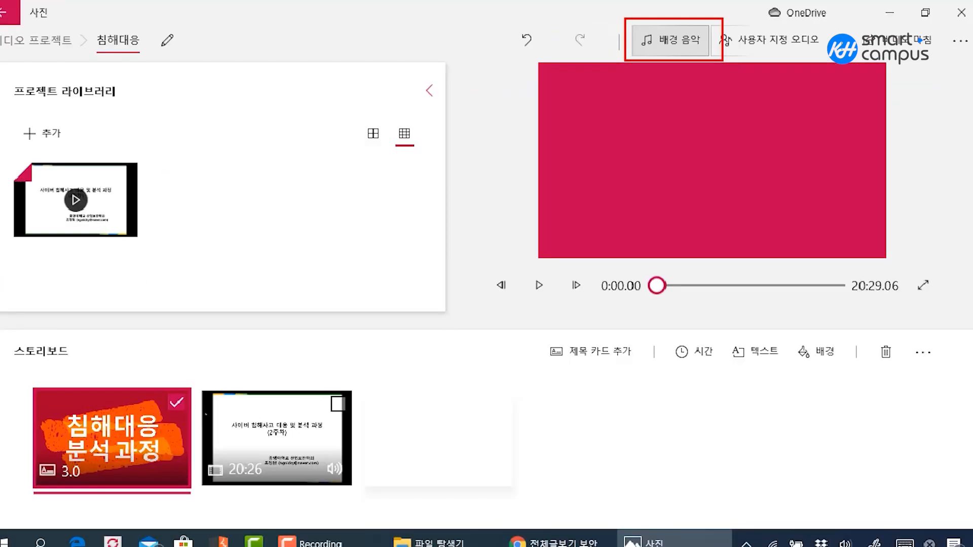
# Add the 행복의 비트 background music with its volume at about half
pyautogui.click(678, 51)
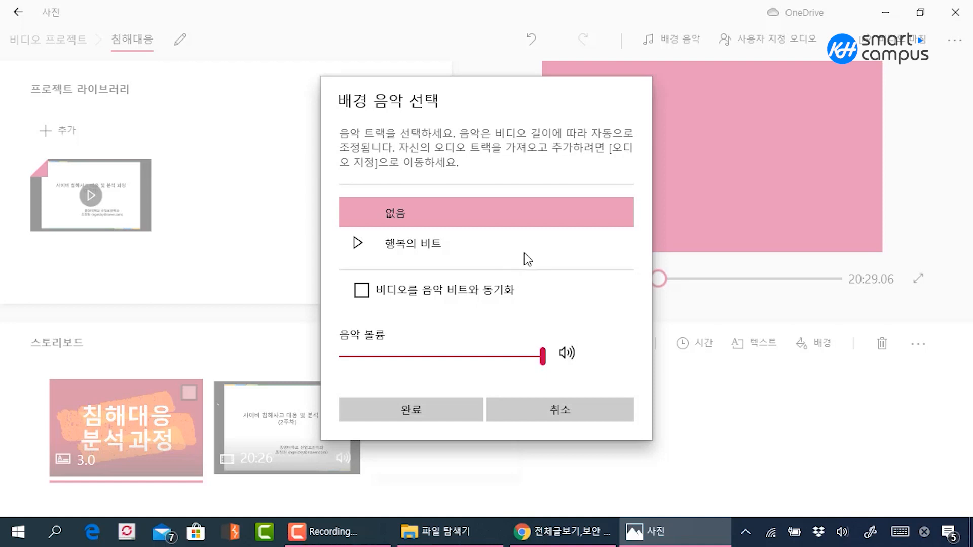
pyautogui.click(488, 249)
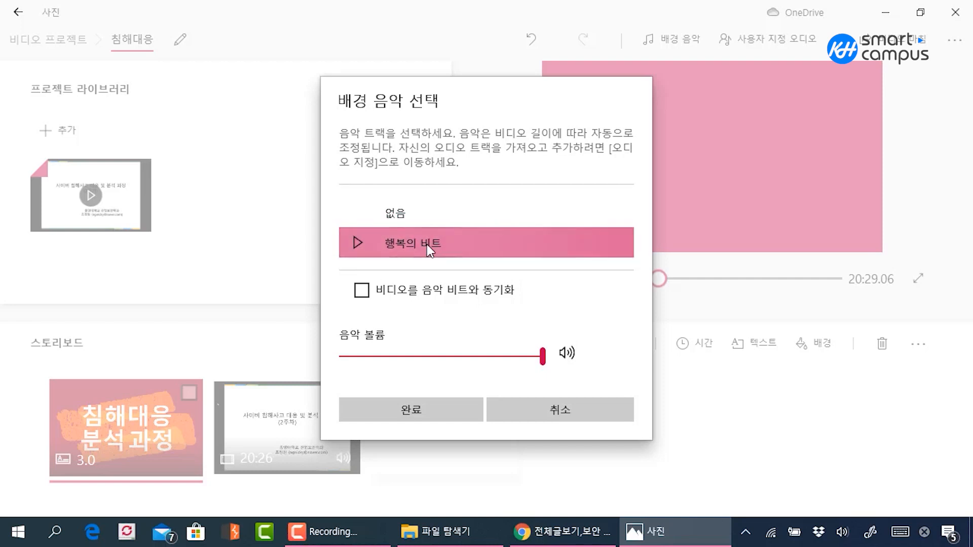
pyautogui.moveTo(542, 356); pyautogui.dragTo(443, 355)
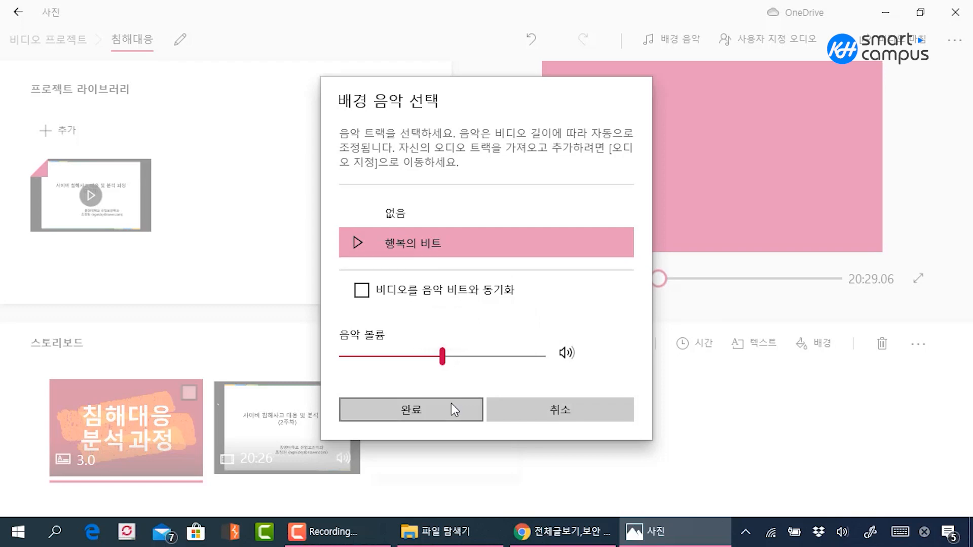
pyautogui.click(451, 403)
# Play the project from the title card to check the background music, pause, and reselect the title card
pyautogui.click(552, 279)
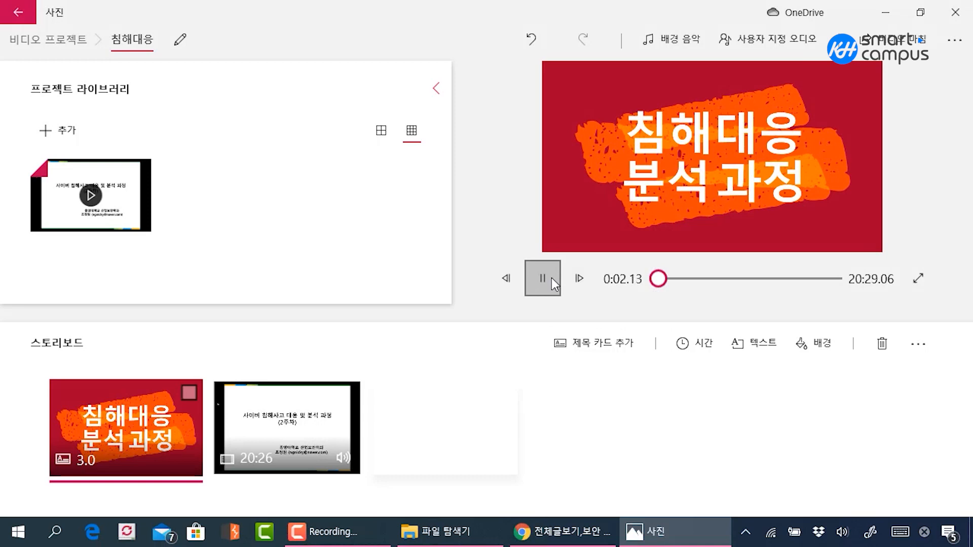
pyautogui.click(551, 278)
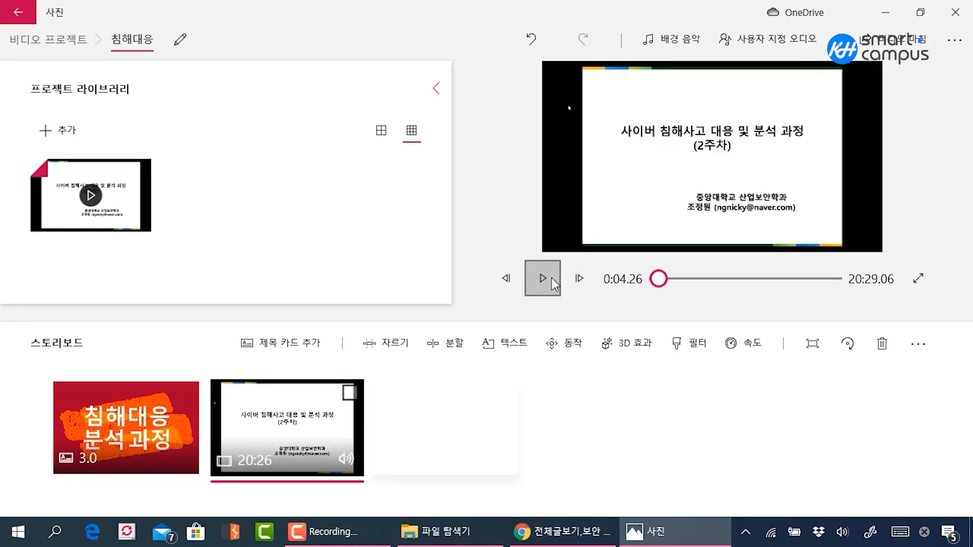
pyautogui.click(133, 427)
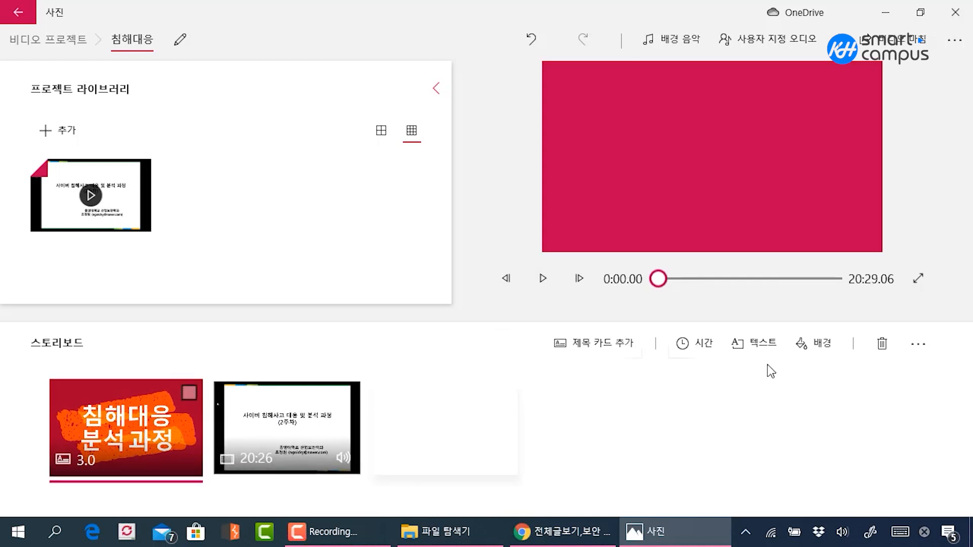
# Remove the background music by setting the track to 없음
pyautogui.click(678, 50)
pyautogui.click(400, 213)
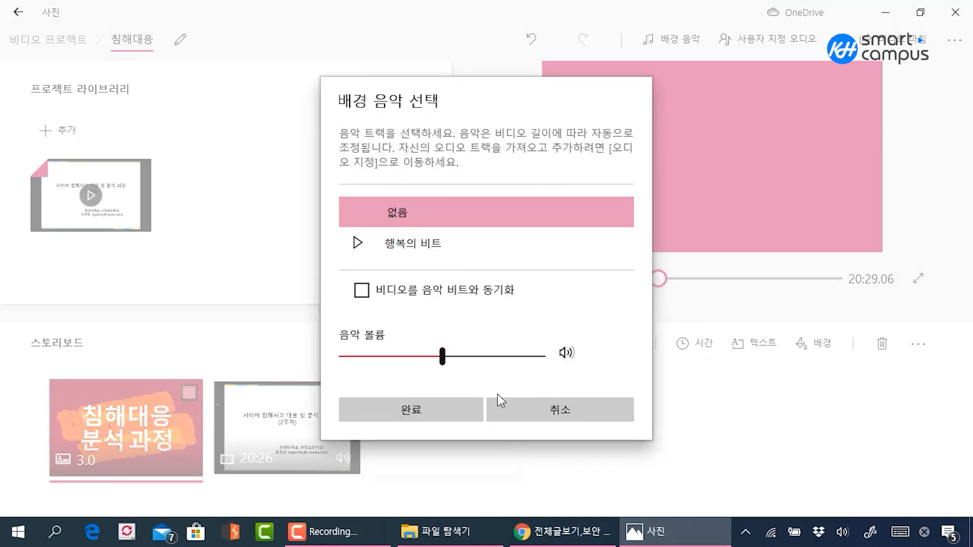
pyautogui.click(462, 411)
# Split the lecture video clip on the storyboard at 3:53.80, previewing possible split points first
pyautogui.click(223, 420)
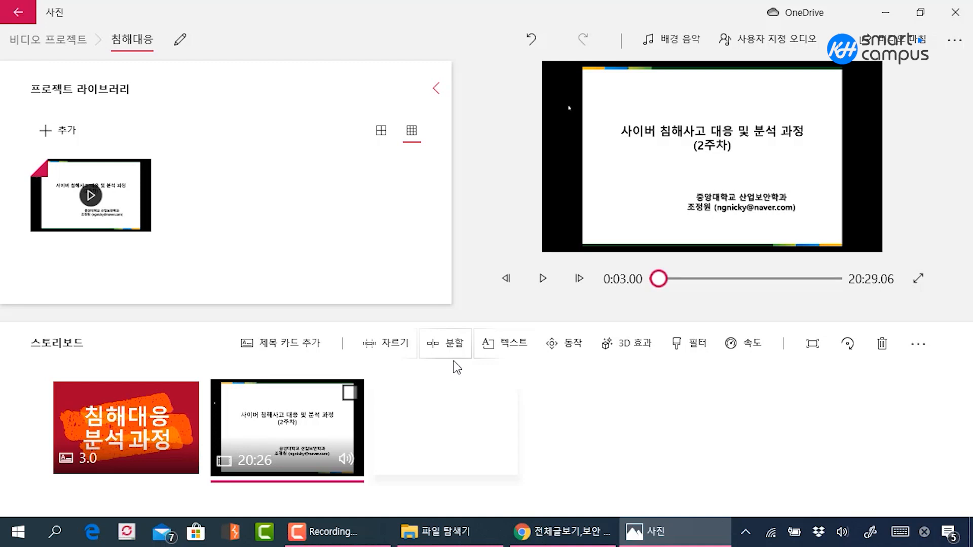
pyautogui.click(430, 349)
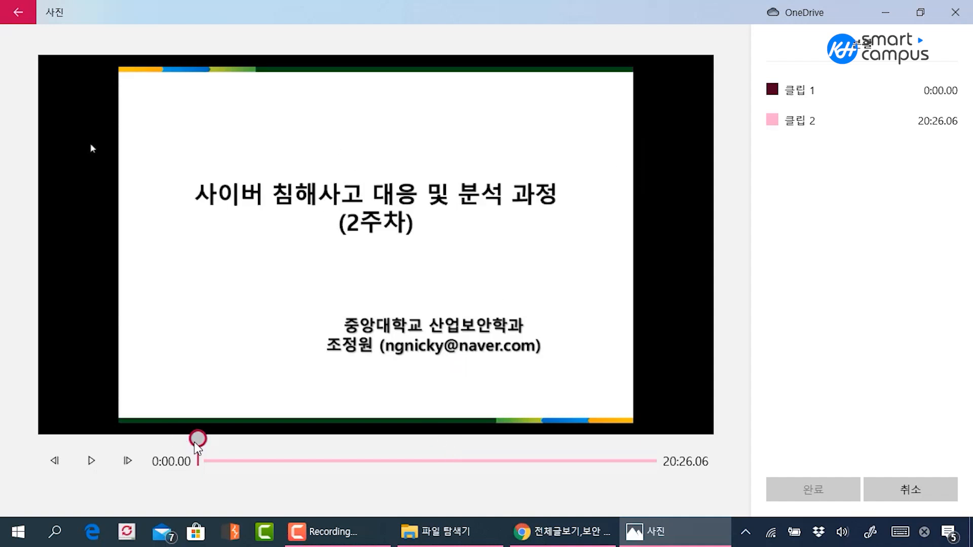
pyautogui.moveTo(195, 444); pyautogui.dragTo(352, 445)
pyautogui.click(103, 459)
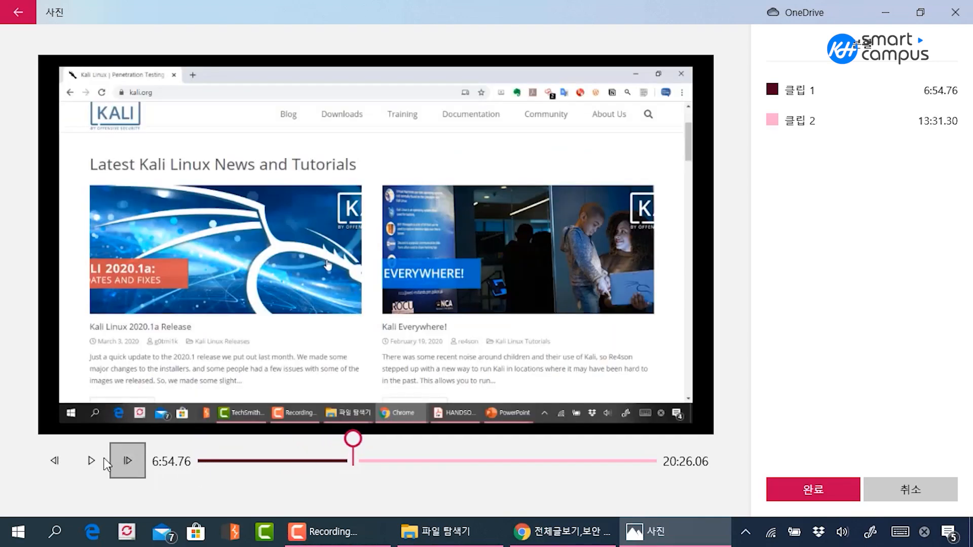
pyautogui.click(99, 460)
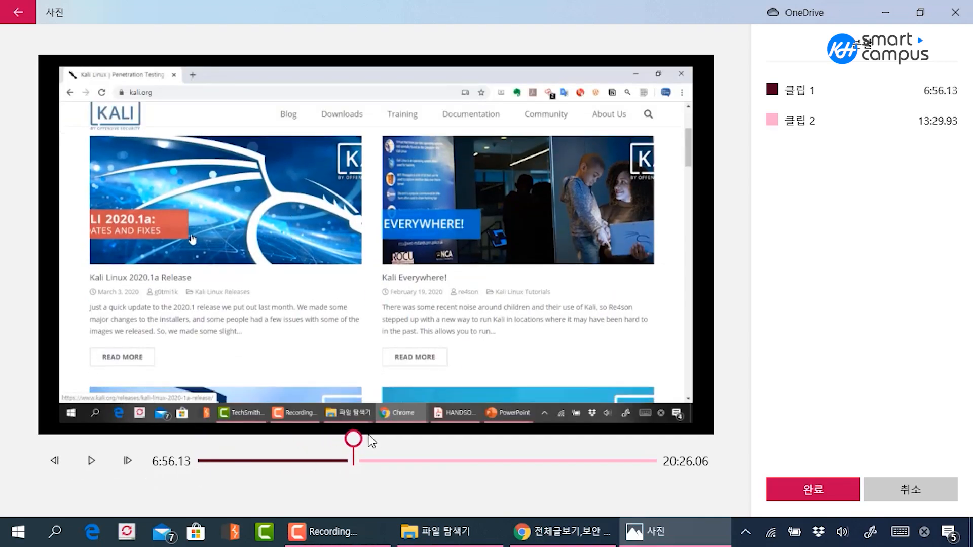
pyautogui.moveTo(355, 437); pyautogui.dragTo(314, 437)
pyautogui.moveTo(327, 439); pyautogui.dragTo(334, 438)
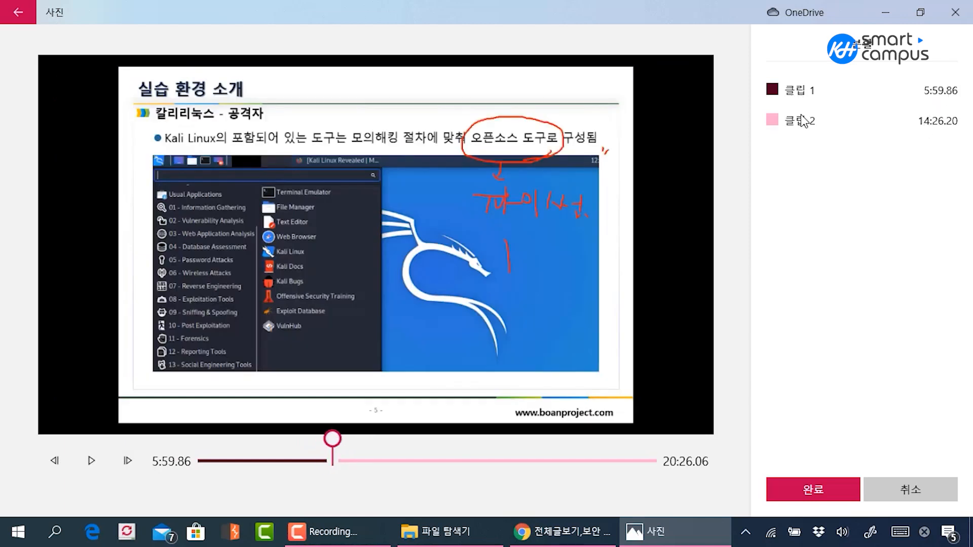
pyautogui.moveTo(332, 439); pyautogui.dragTo(296, 439)
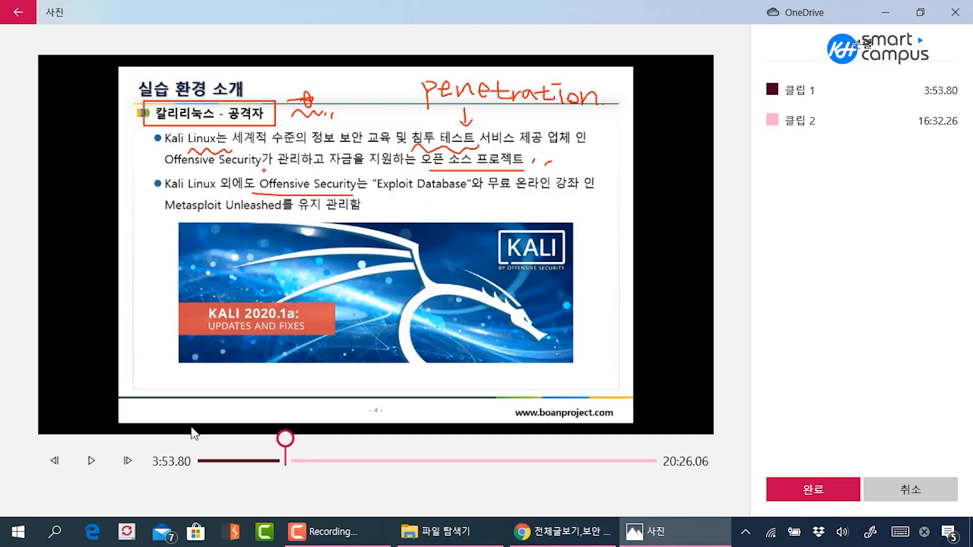
pyautogui.click(790, 490)
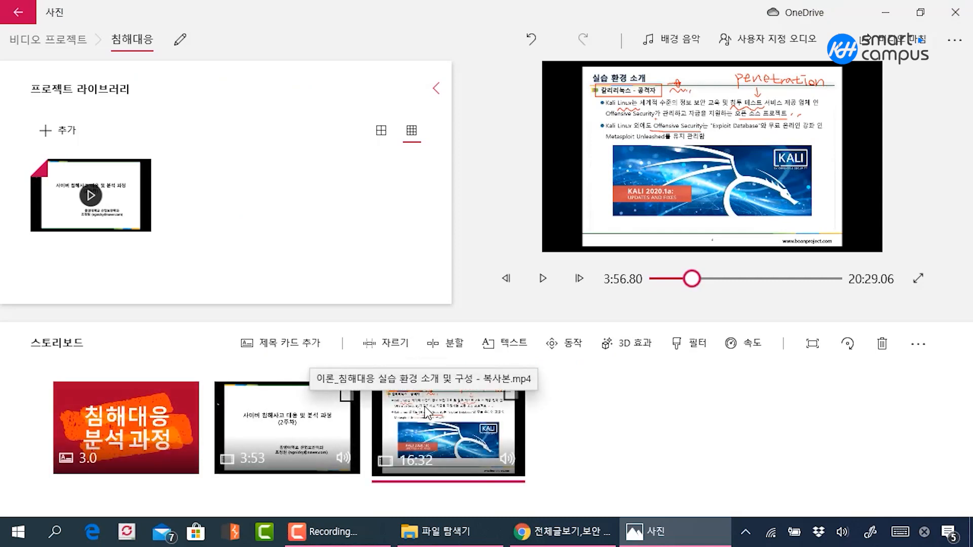
# Check the two split pieces and split the second one again 2:59.33 into its length
pyautogui.click(337, 427)
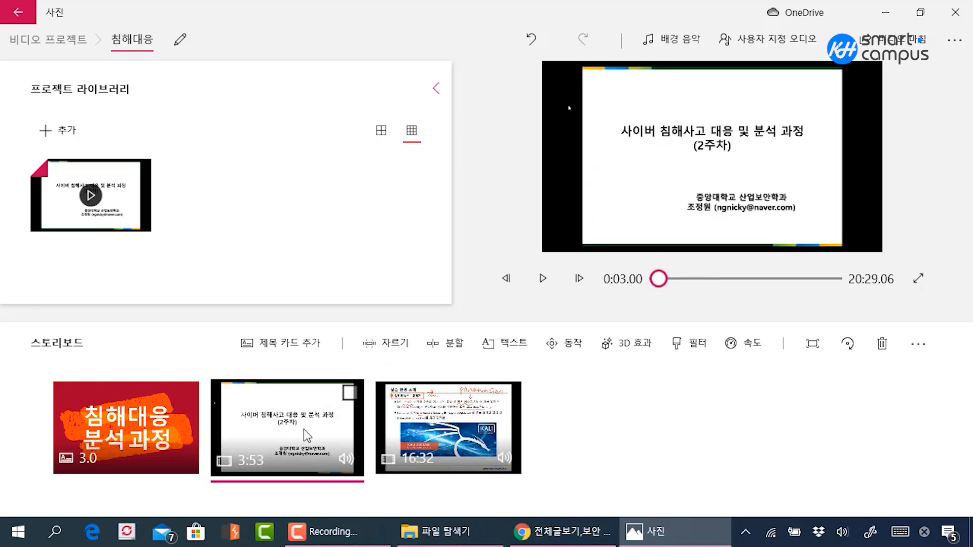
pyautogui.click(521, 408)
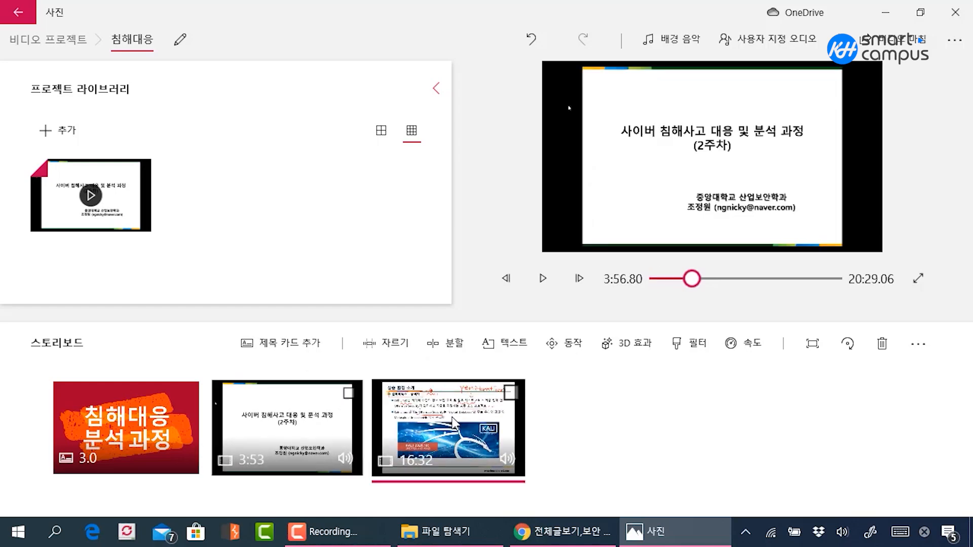
pyautogui.click(446, 343)
pyautogui.moveTo(206, 442); pyautogui.dragTo(289, 440)
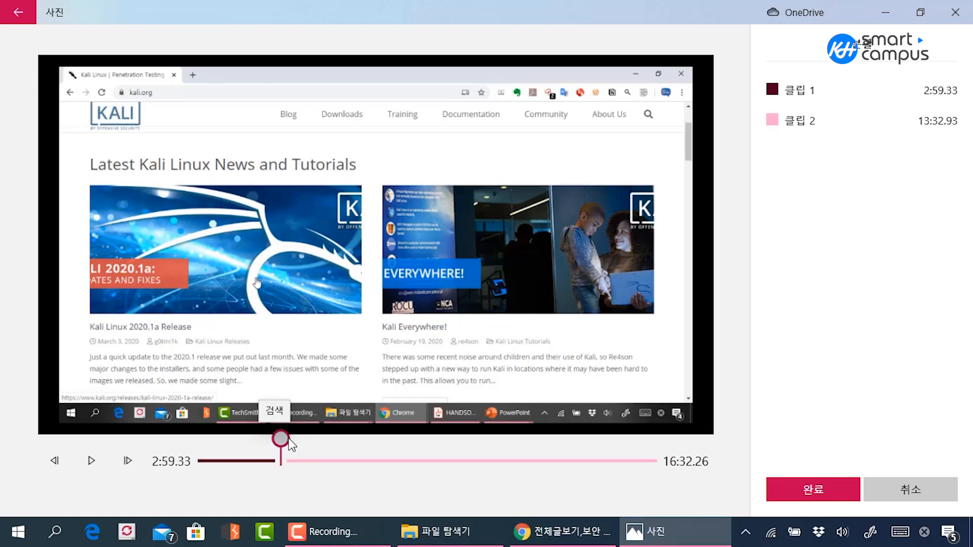
pyautogui.click(779, 493)
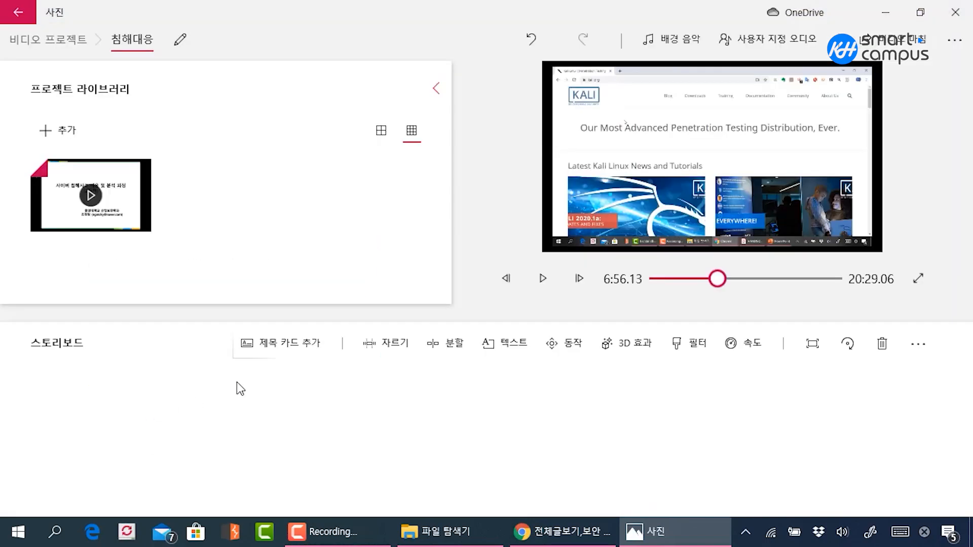
# Check the three split lecture clips on the storyboard and select the first one, 3:53 long
pyautogui.click(318, 425)
pyautogui.click(469, 427)
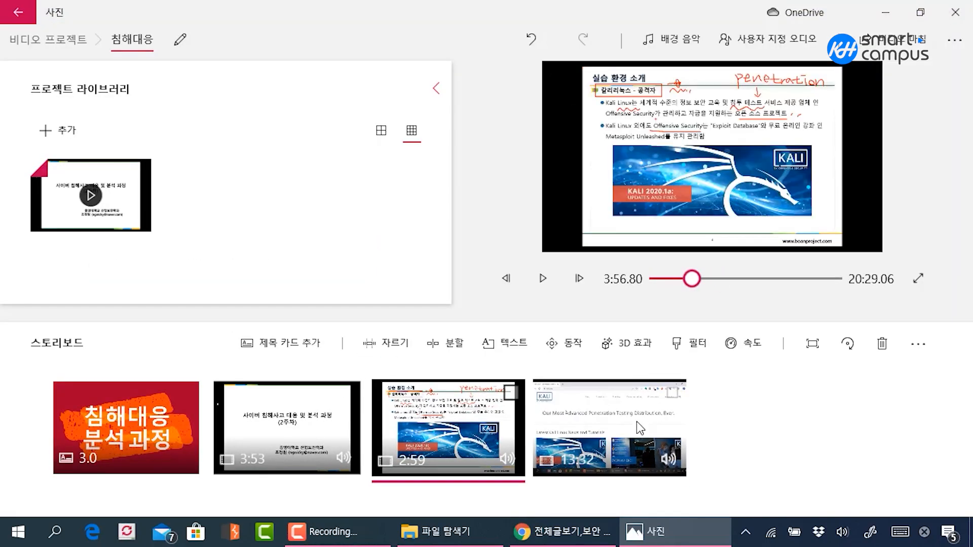
pyautogui.click(636, 424)
pyautogui.click(446, 429)
pyautogui.click(314, 428)
pyautogui.click(501, 430)
pyautogui.click(308, 448)
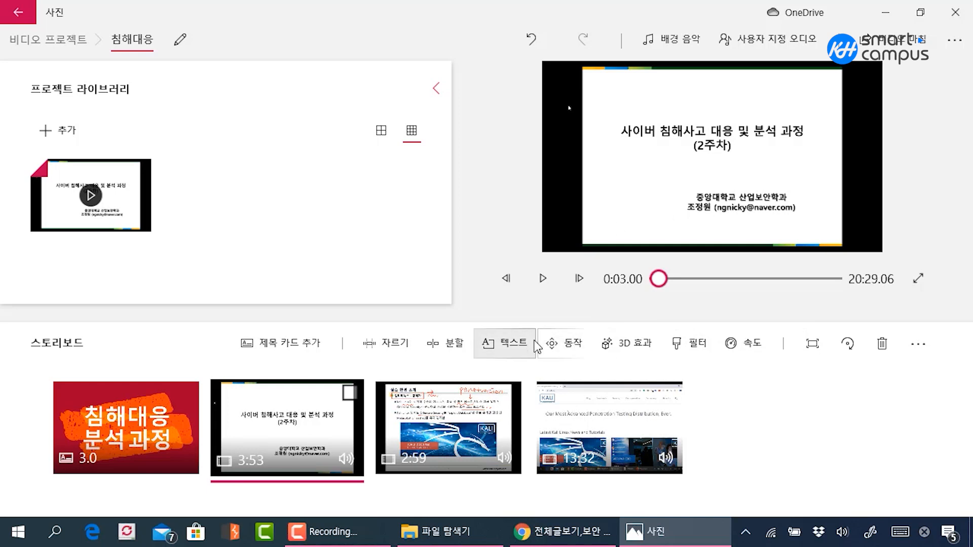
# Start a text overlay on the first lecture clip, clear the mistyped text, and choose the bottom-centre caption layout
pyautogui.click(521, 355)
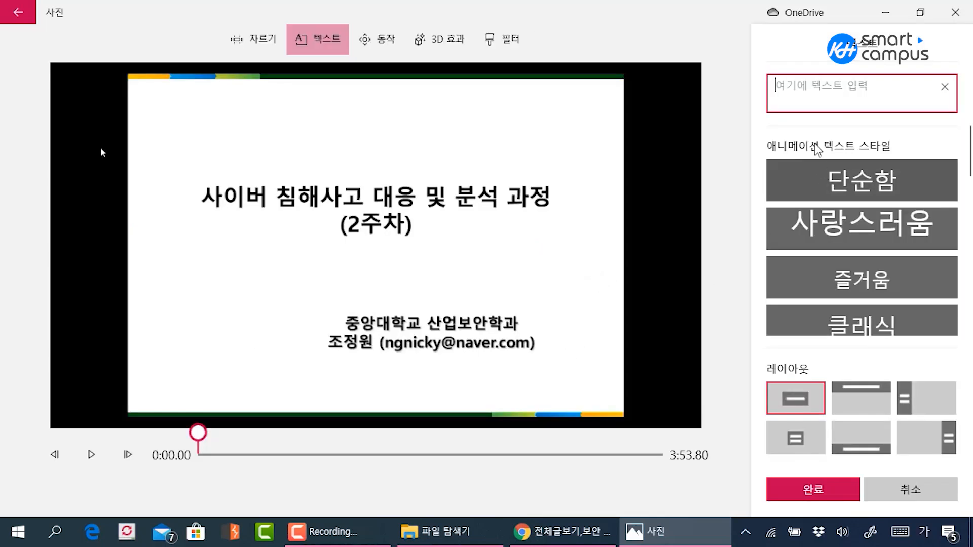
pyautogui.write('좋정')
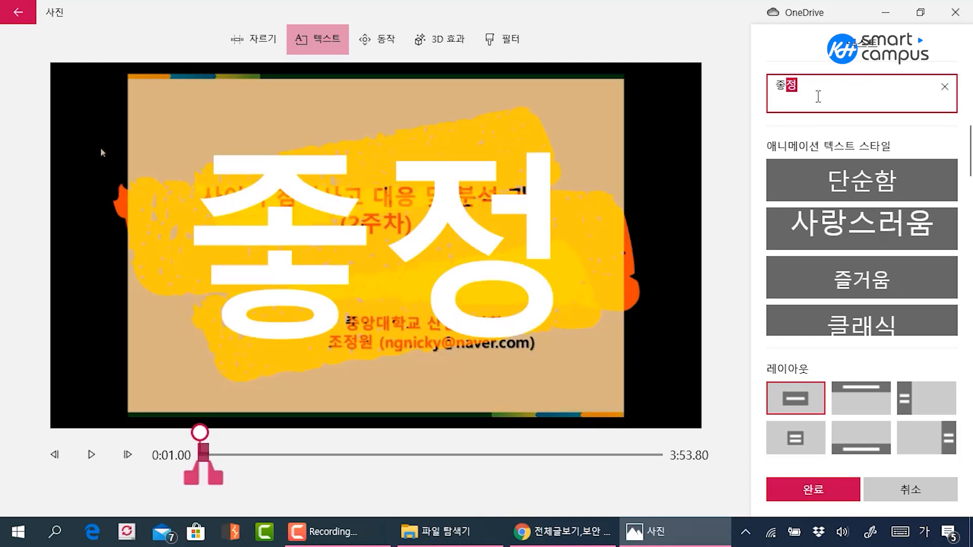
pyautogui.press('BackSpace')
pyautogui.press('BackSpace')
pyautogui.press('BackSpace')
pyautogui.press('BackSpace')
pyautogui.write('좆')
pyautogui.press('BackSpace')
pyautogui.press('BackSpace')
pyautogui.press('BackSpace')
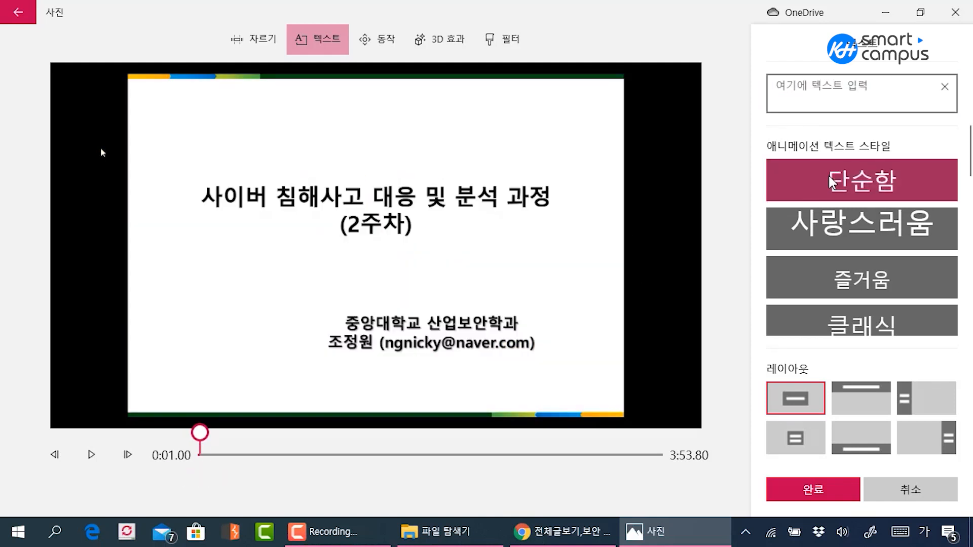
pyautogui.click(841, 429)
pyautogui.click(843, 88)
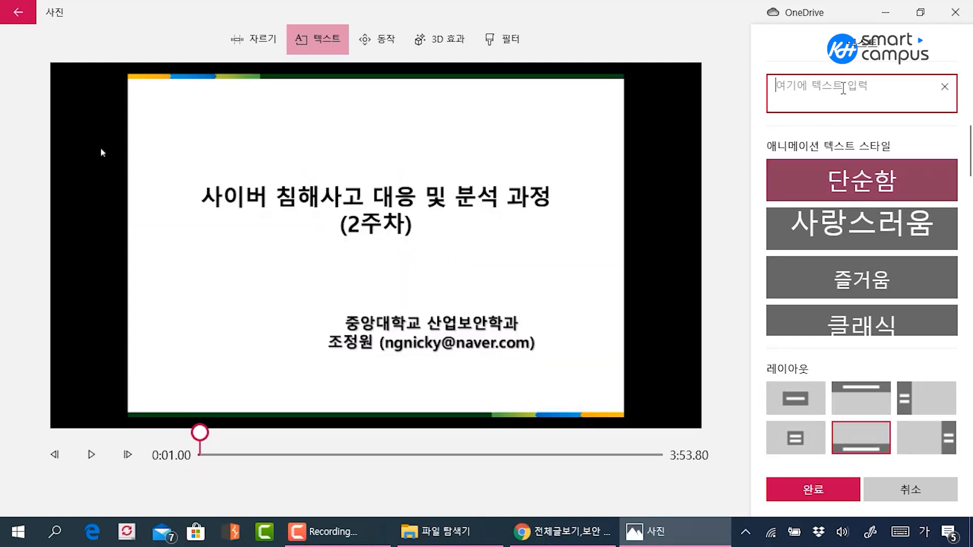
# Enter a one-line caption introducing the lecturer by name as the overlay text
pyautogui.write('ㅈㅗㅎㅈㅇㅇ')
pyautogui.press('BackSpace')
pyautogui.press('BackSpace')
pyautogui.press('BackSpace')
pyautogui.press('BackSpace')
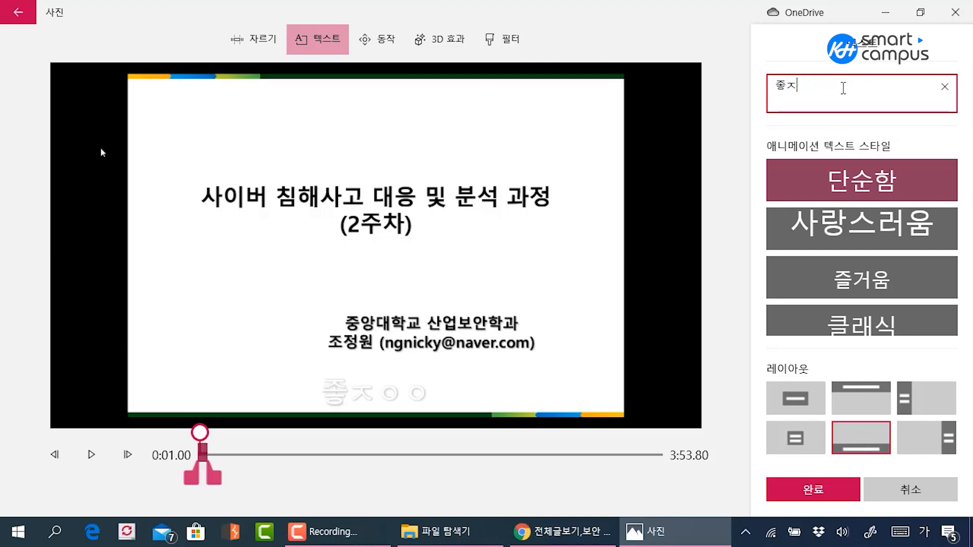
pyautogui.write('조정원입니다.')
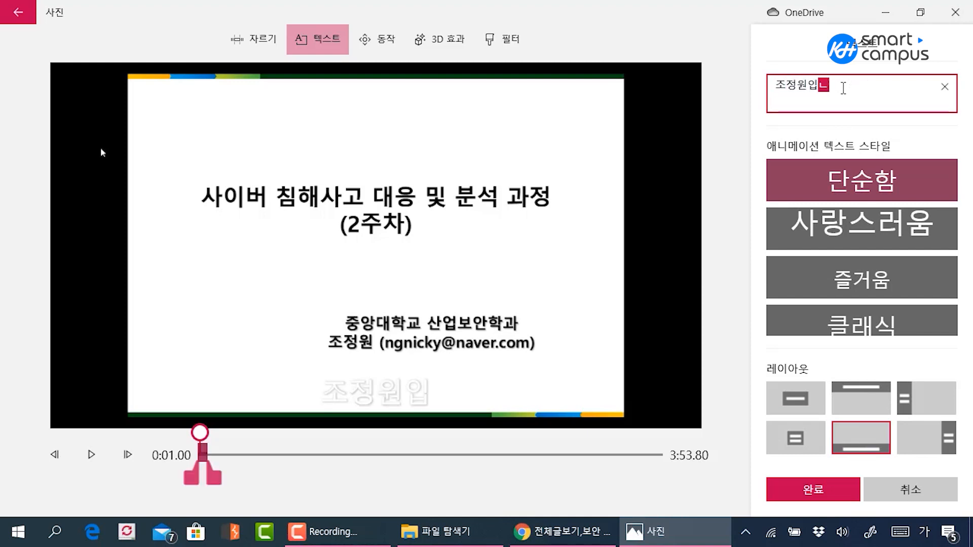
# Try the 사랑스러움 and 단순함 animated styles on the caption and discard the text overlay
pyautogui.click(866, 231)
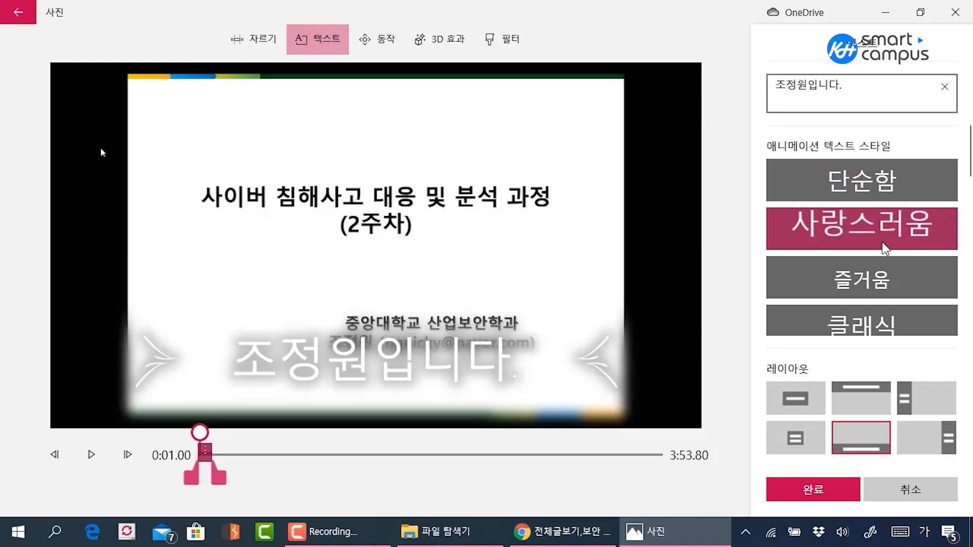
pyautogui.click(877, 195)
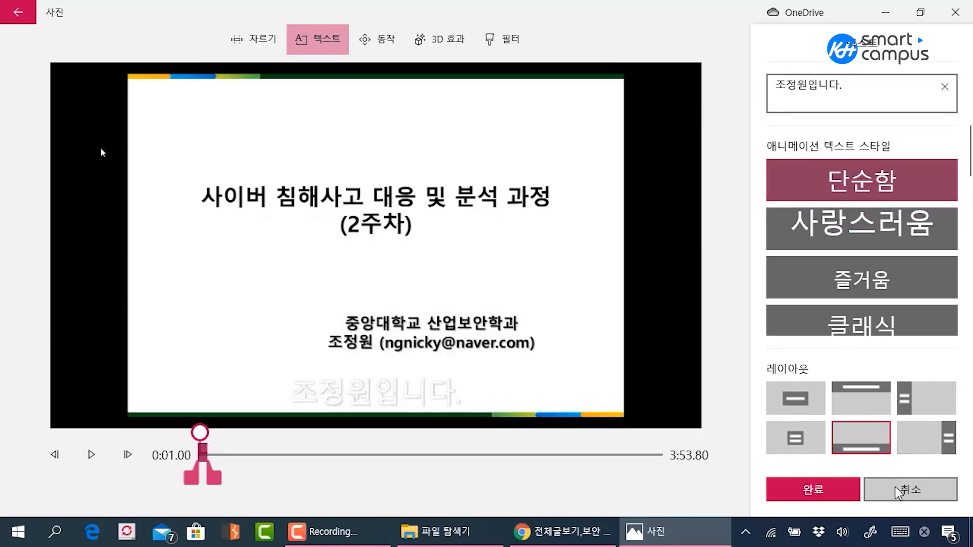
pyautogui.click(882, 488)
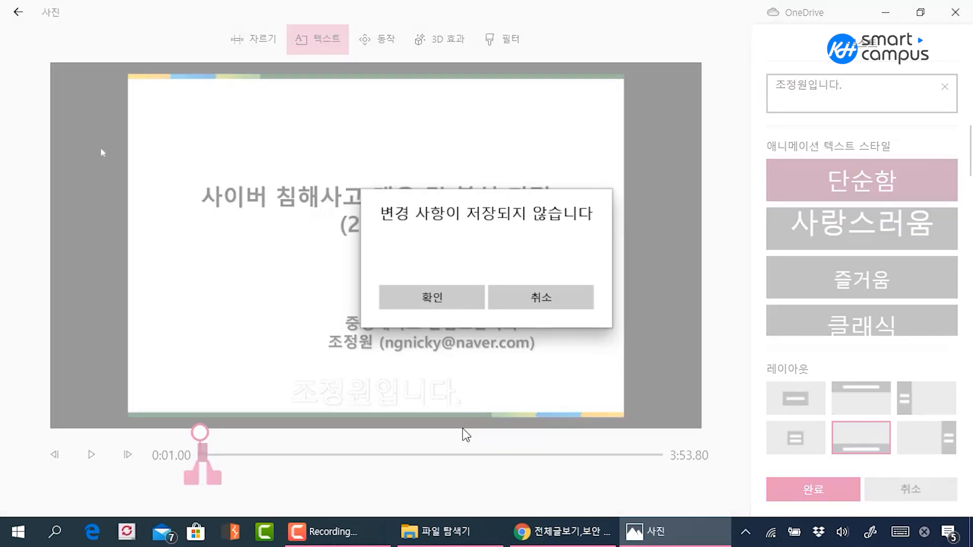
pyautogui.click(470, 300)
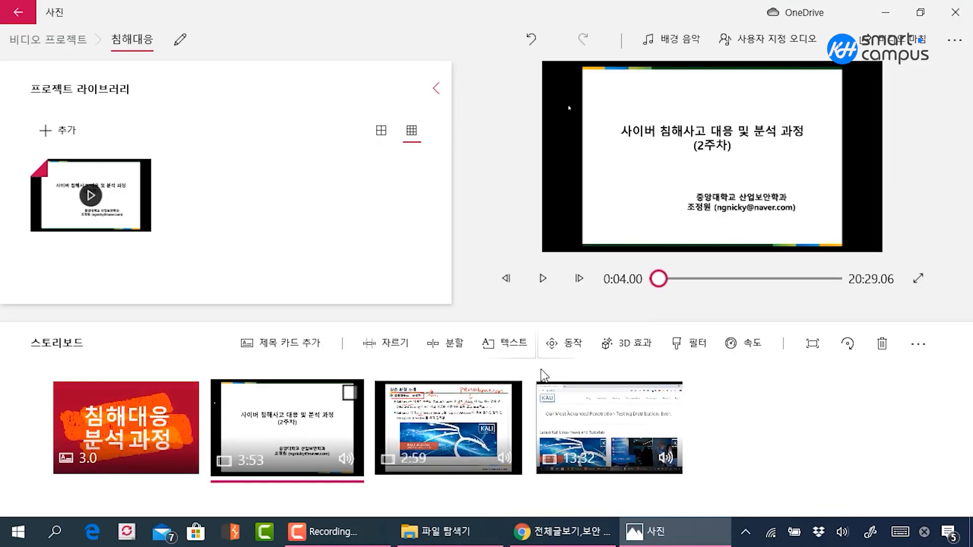
# Browse the 3D library and the effects for the first lecture clip, and choose the 네온 구체 effect
pyautogui.click(625, 349)
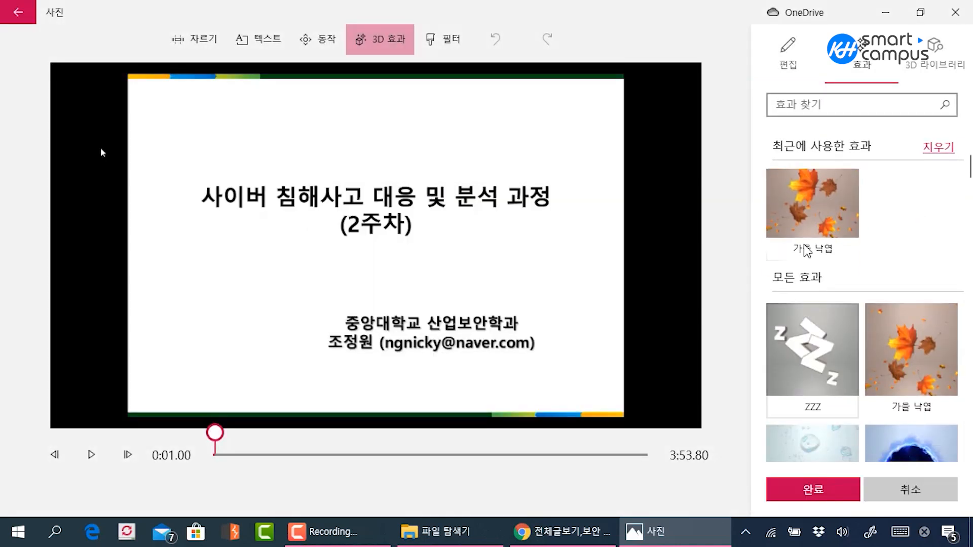
pyautogui.click(935, 51)
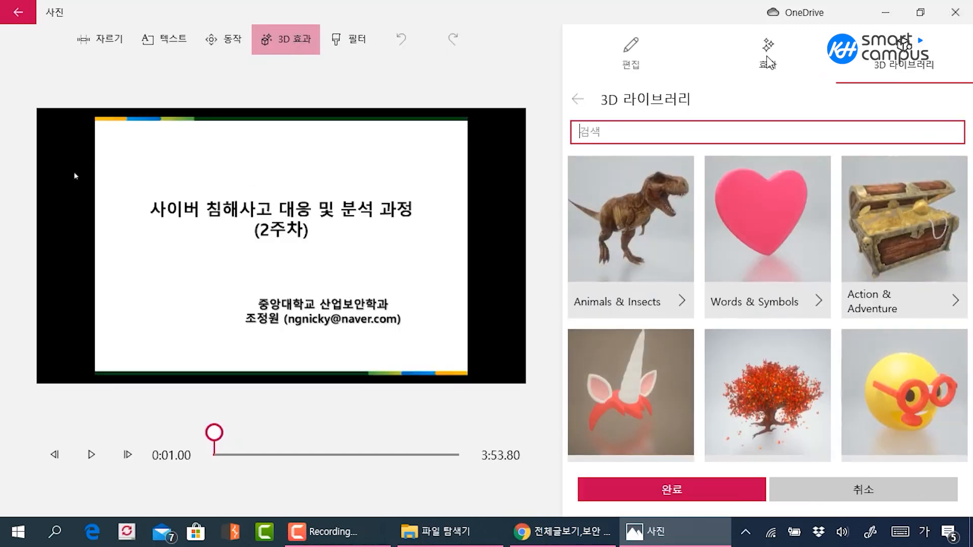
pyautogui.click(768, 60)
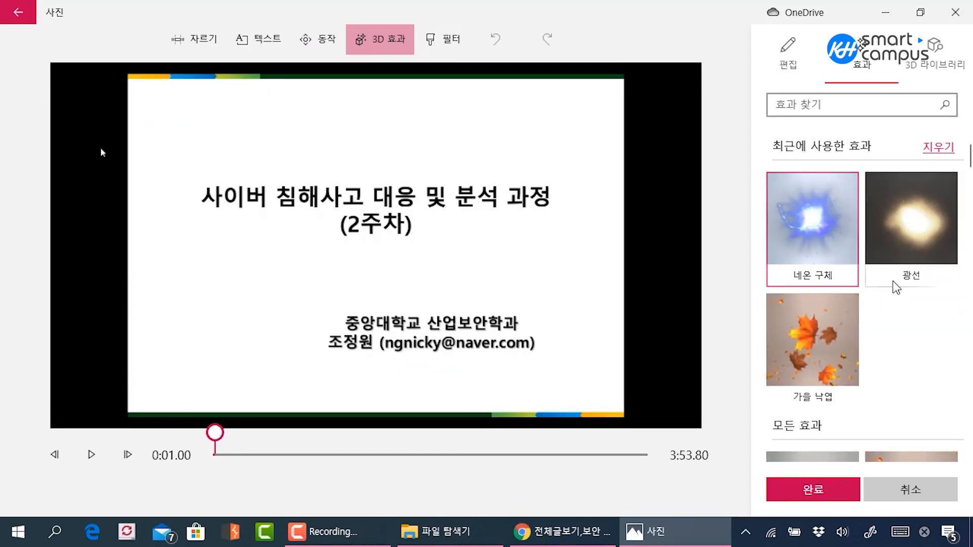
pyautogui.scroll(-10, 886, 279)
pyautogui.scroll(-10, 905, 280)
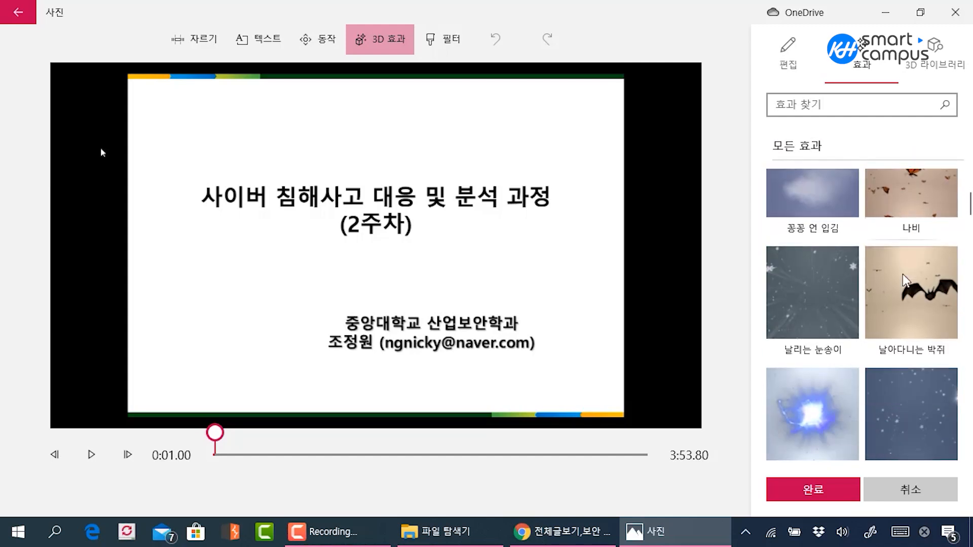
pyautogui.scroll(-3, 905, 281)
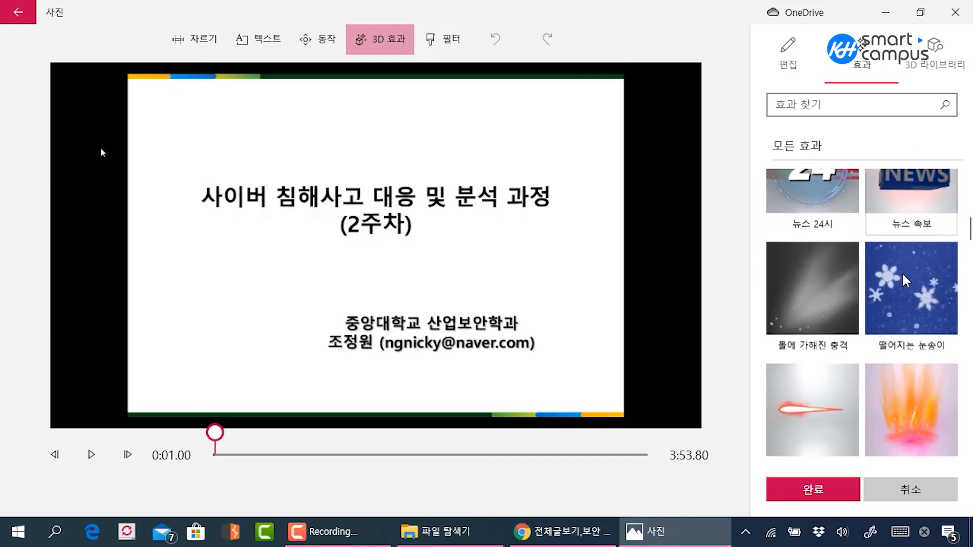
pyautogui.scroll(6, 876, 286)
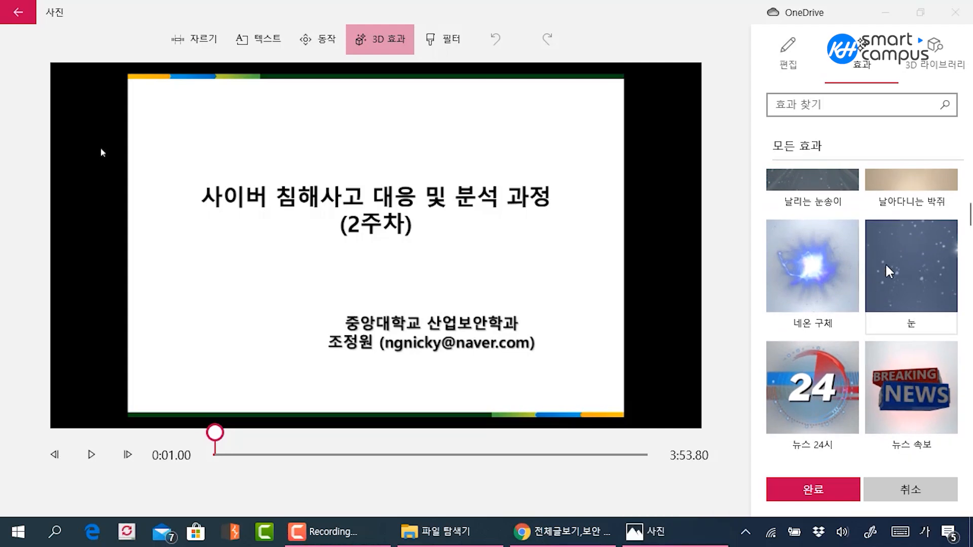
pyautogui.click(833, 286)
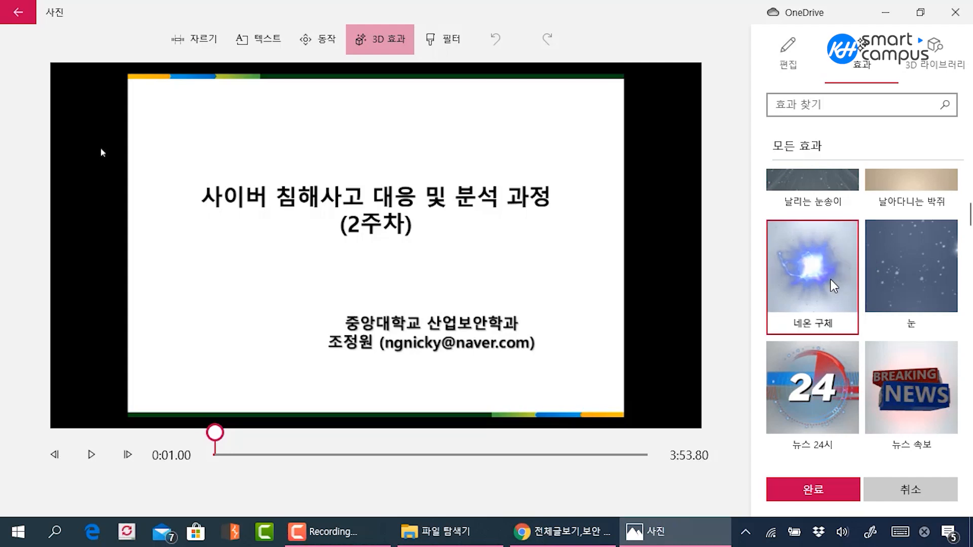